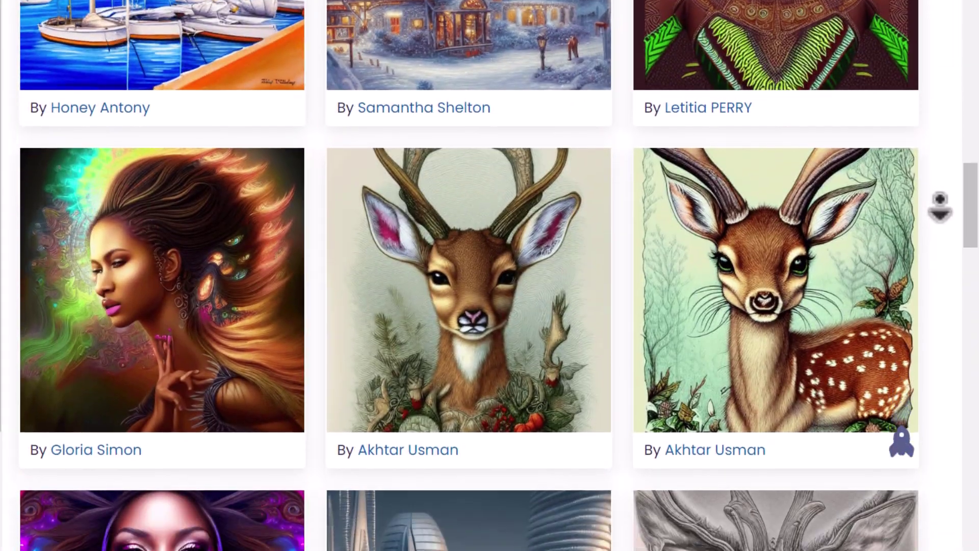
Paste 'new york city detailed, high definition, dramatic, digital matte painting' into the create prompt
scroll(489, 275, down, 2)
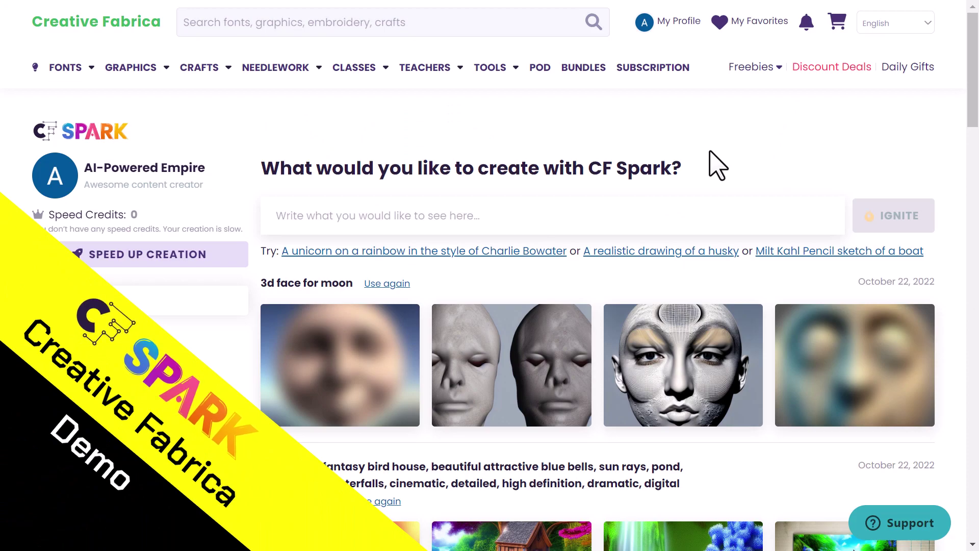
scroll(716, 165, down, 3)
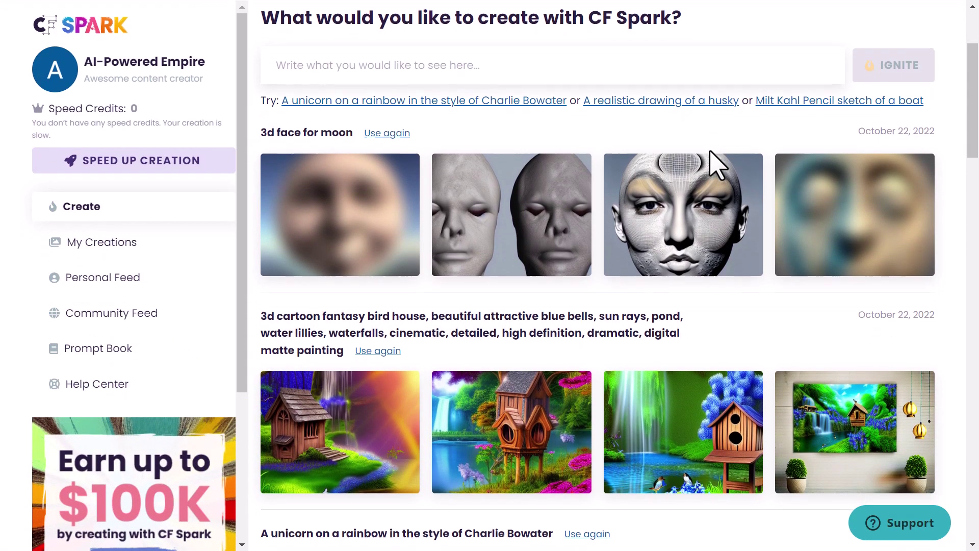
scroll(616, 146, up, 1)
click(616, 145)
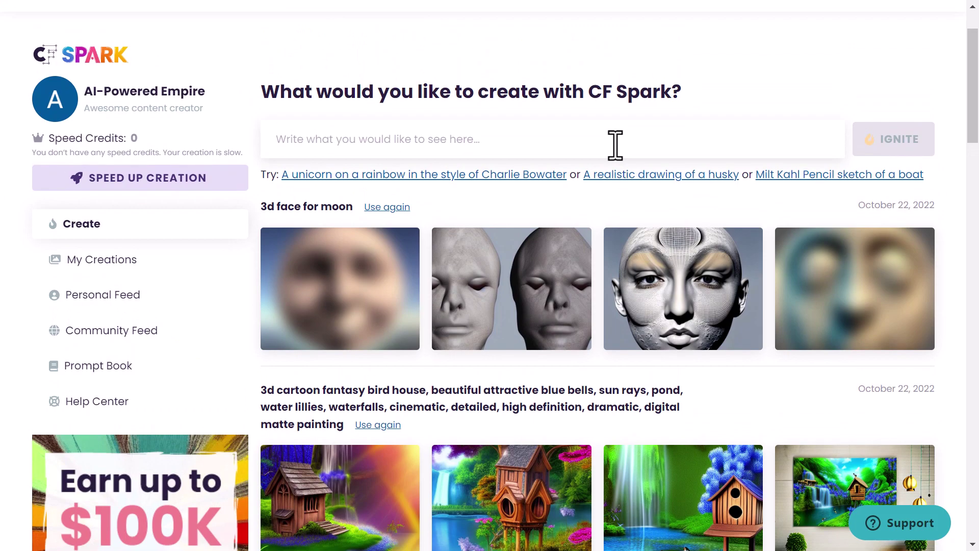
text(new york city detailed, high definition, dramatic, digital matte painting)
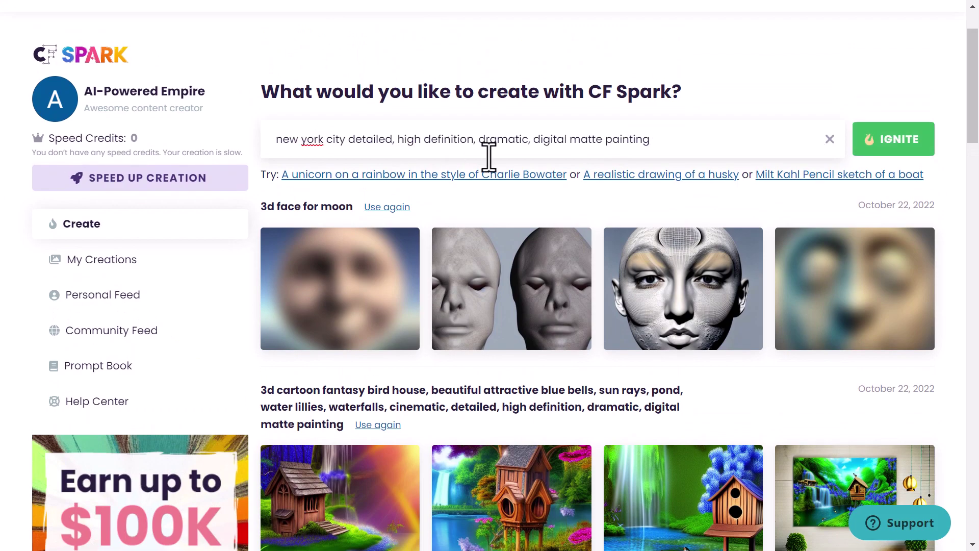
Browse earlier creations, viewing the second bird-house image enlarged twice
scroll(488, 158, down, 7)
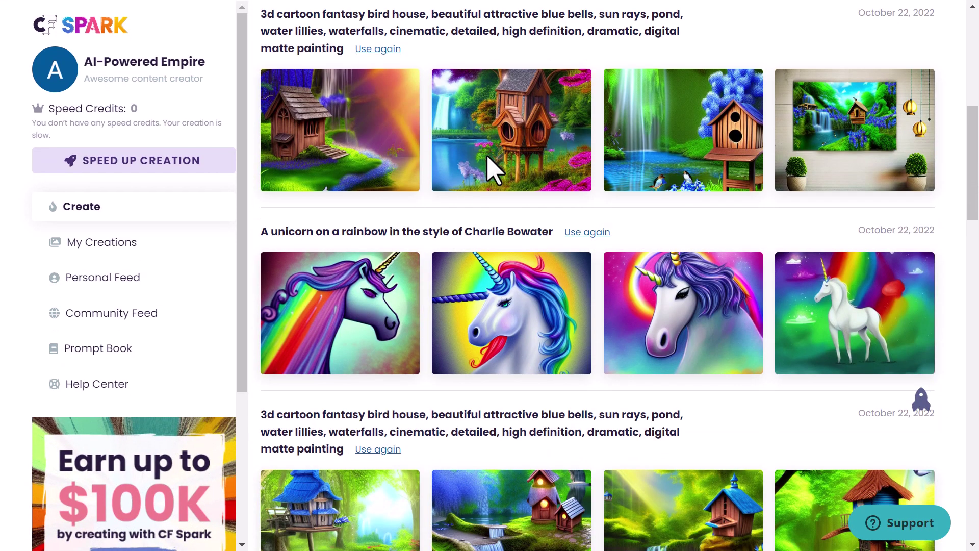
scroll(486, 156, down, 9)
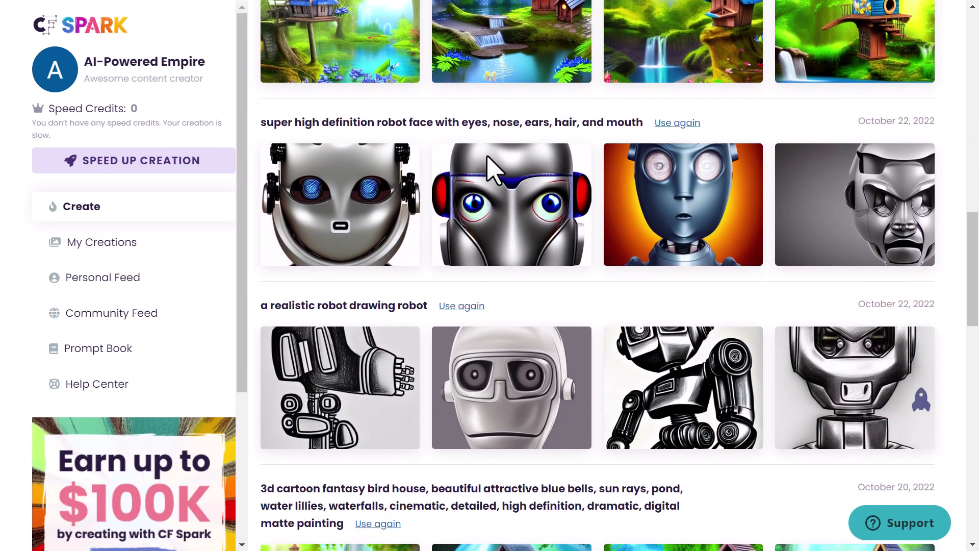
scroll(491, 168, down, 6)
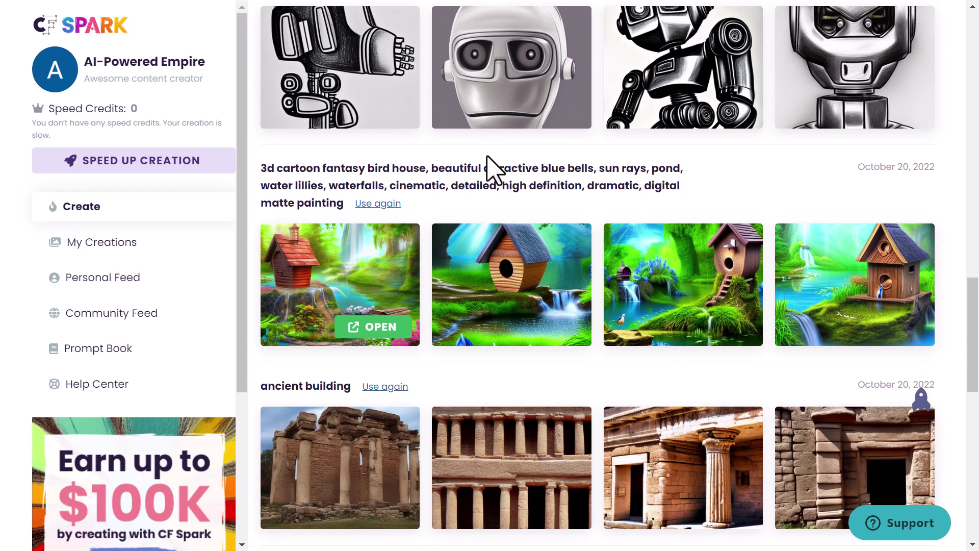
scroll(489, 163, down, 3)
click(572, 88)
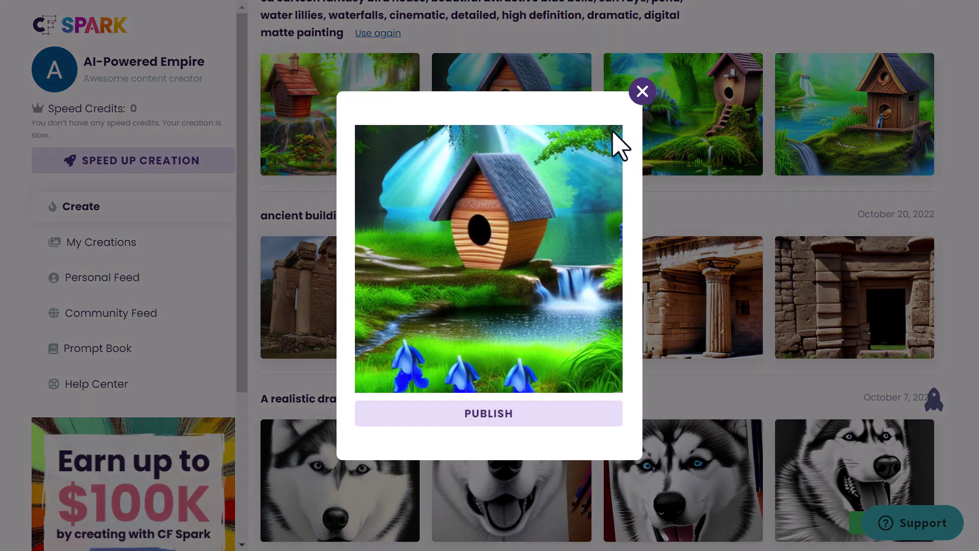
click(642, 91)
click(575, 86)
click(642, 91)
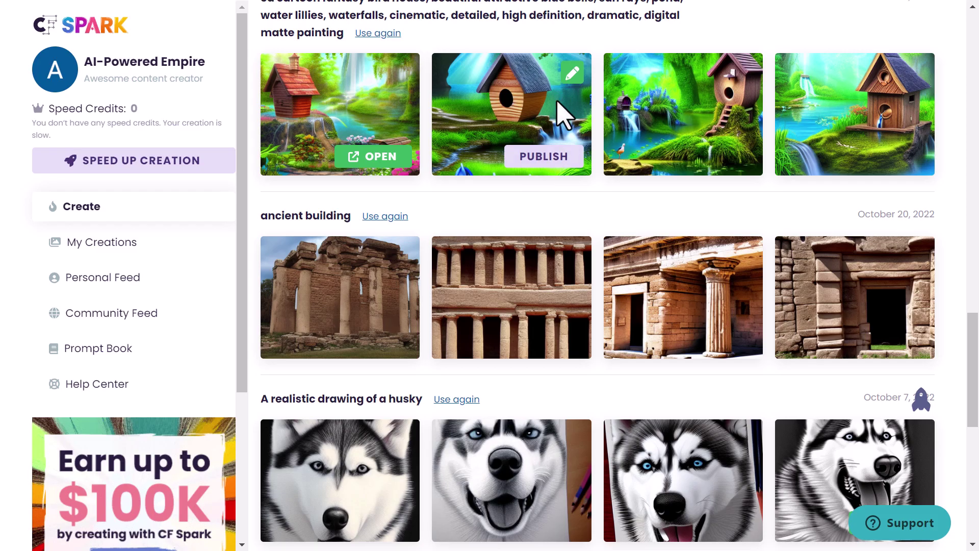
scroll(656, 208, down, 2)
scroll(673, 261, up, 6)
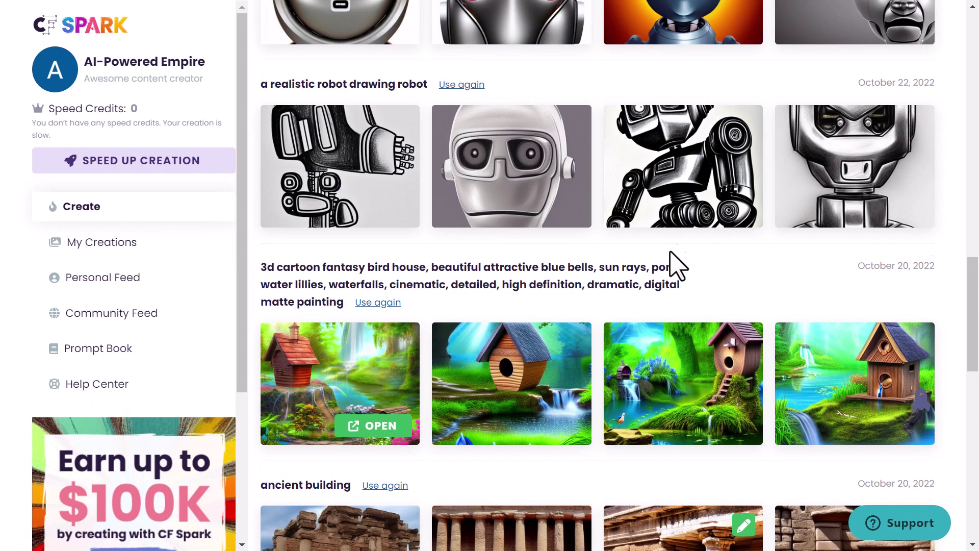
scroll(673, 261, up, 15)
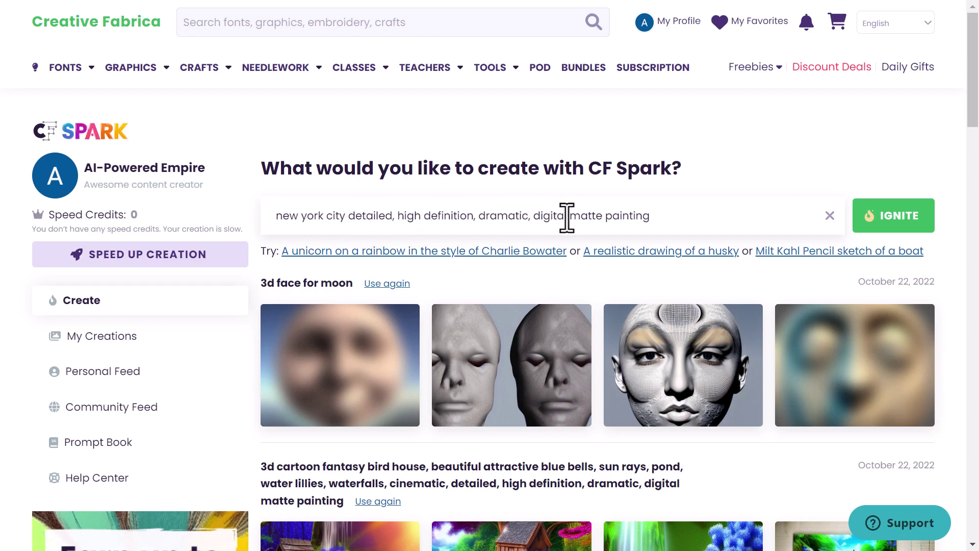
Ignite the four New York images, then preview the third and aerial second ones enlarged
click(894, 222)
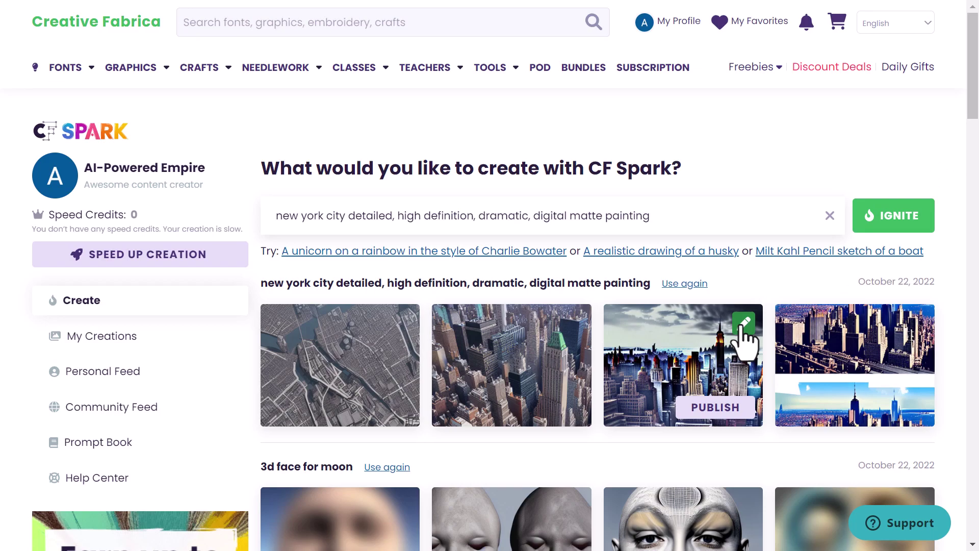
click(743, 339)
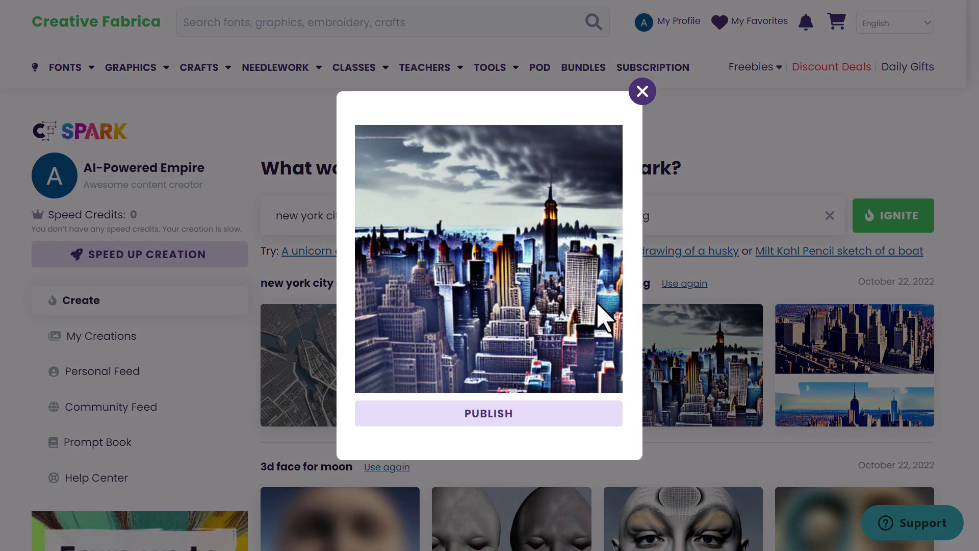
click(642, 92)
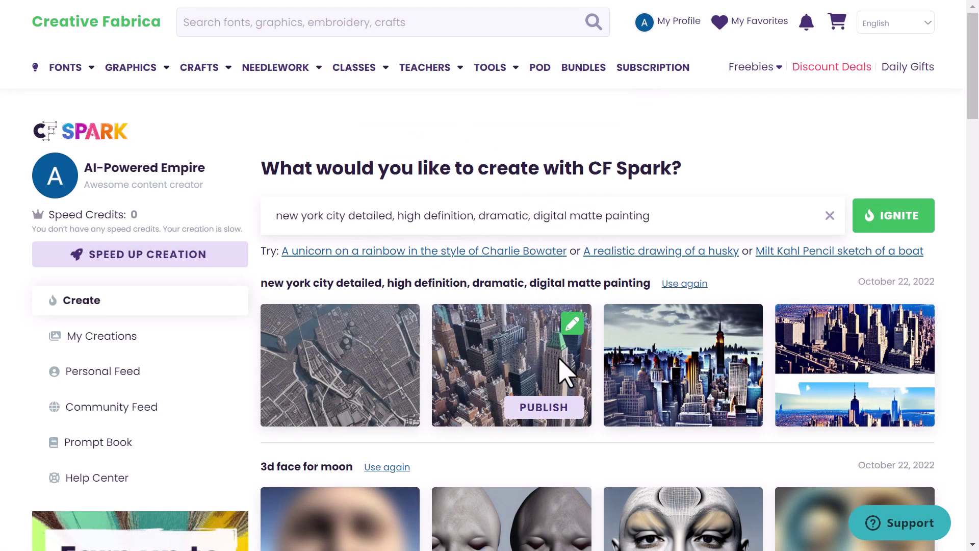
click(572, 323)
click(642, 93)
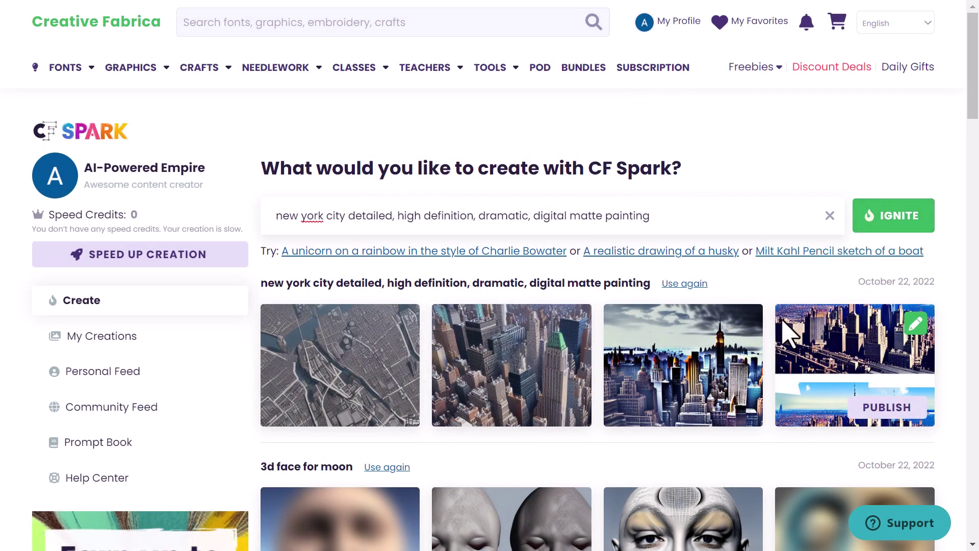
scroll(648, 230, down, 10)
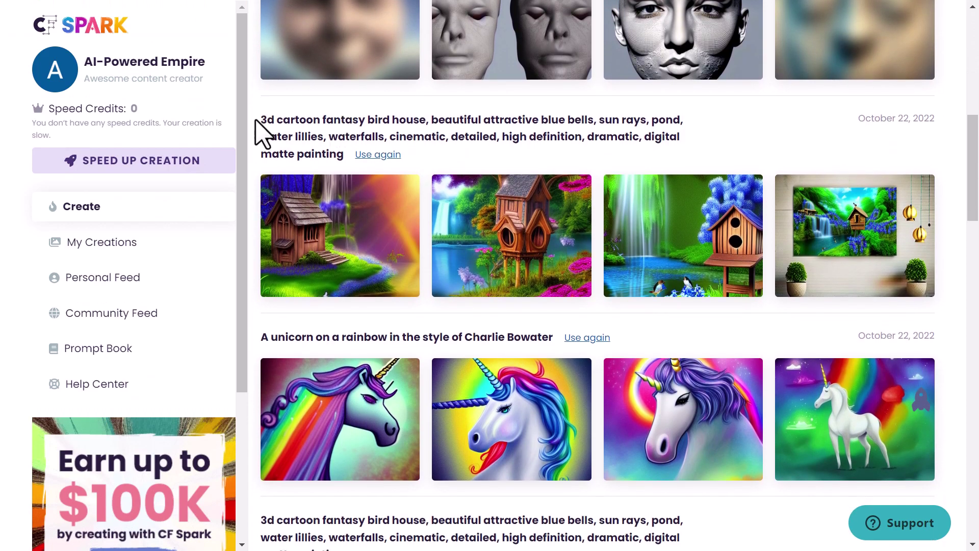
Select the bird-house prompt text while scrolling through My Creations
drag(256, 122, 347, 160)
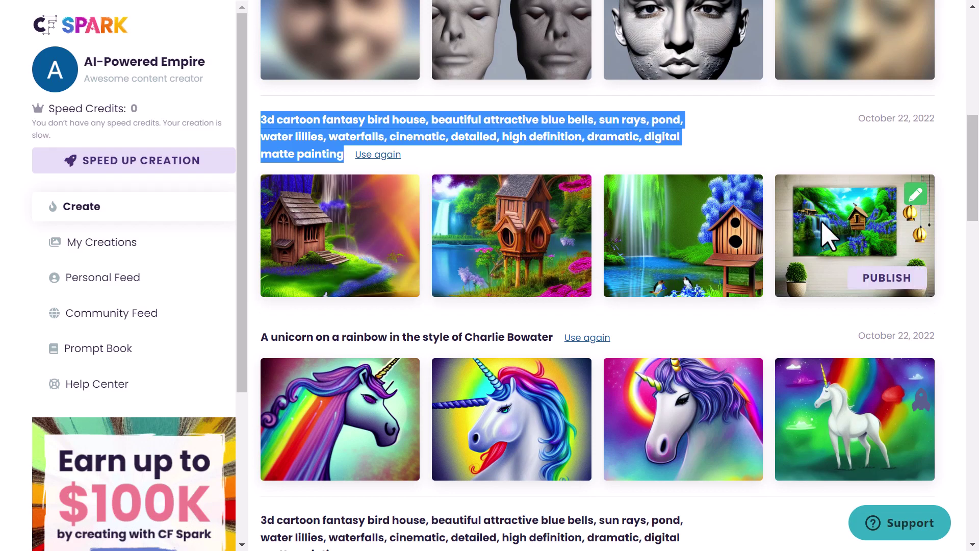
scroll(485, 225, down, 8)
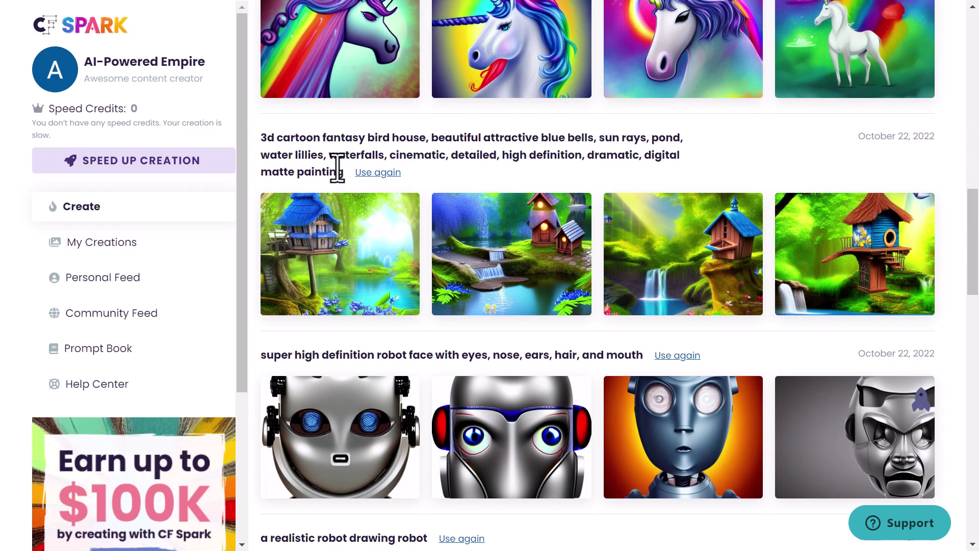
scroll(563, 219, down, 10)
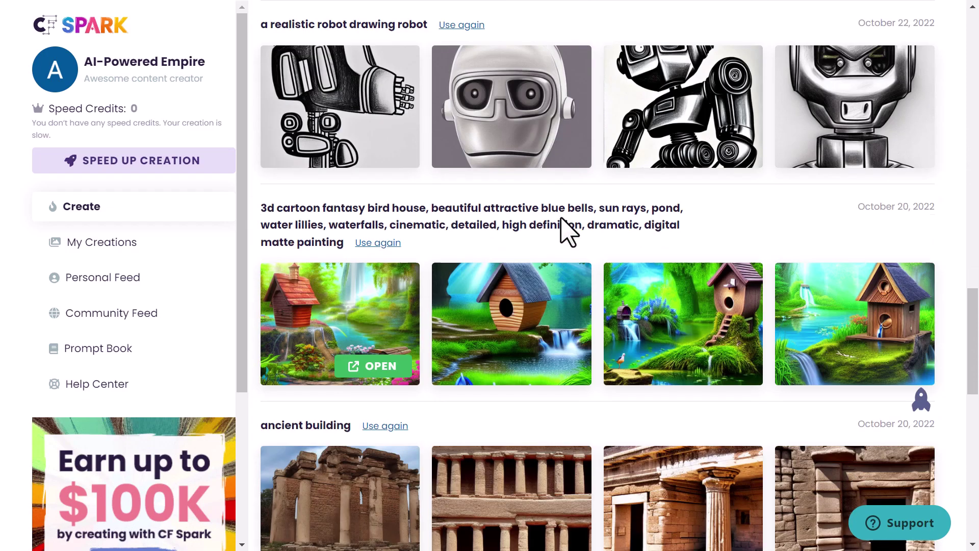
scroll(673, 290, up, 7)
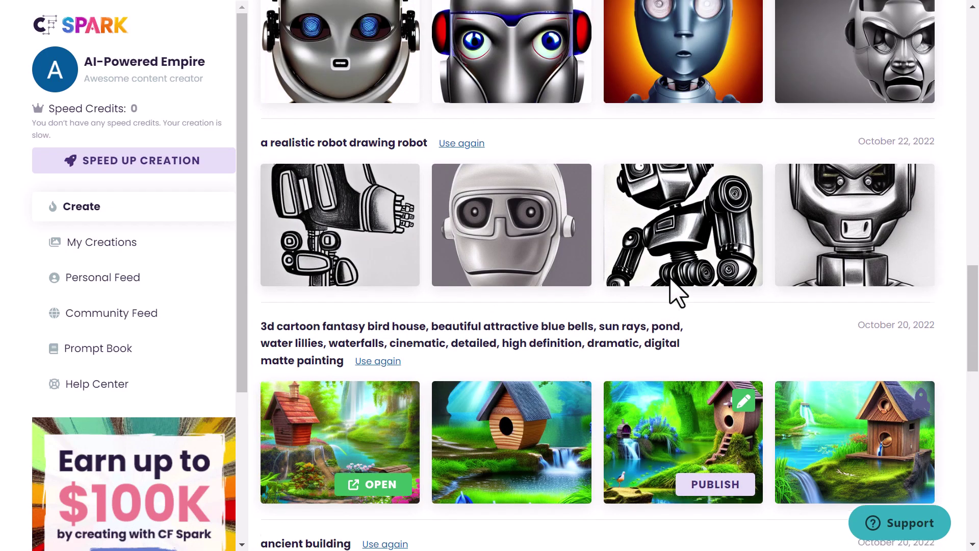
scroll(673, 285, up, 7)
triple_click(673, 288)
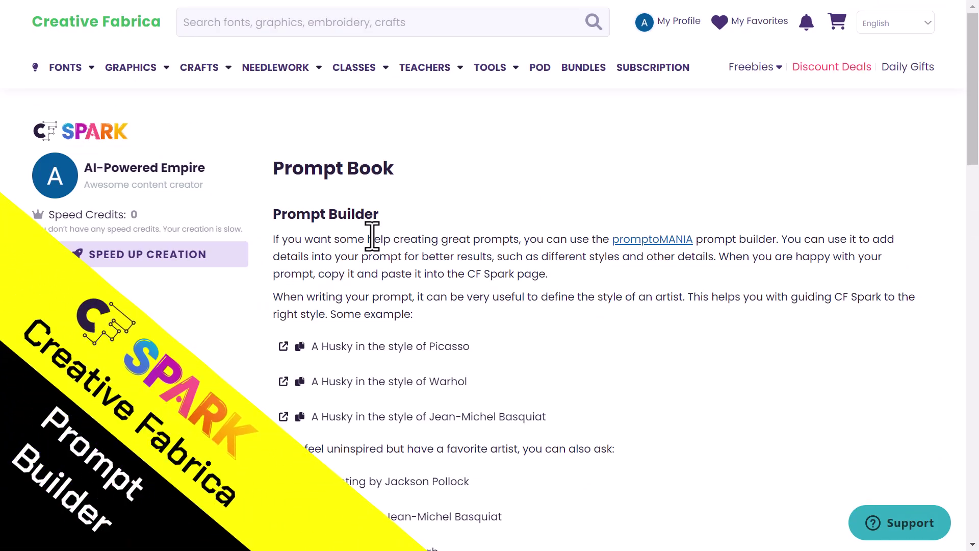
Highlight the Prompt Book's Animals heading and its four example prompts, then clear the selection
scroll(520, 240, down, 3)
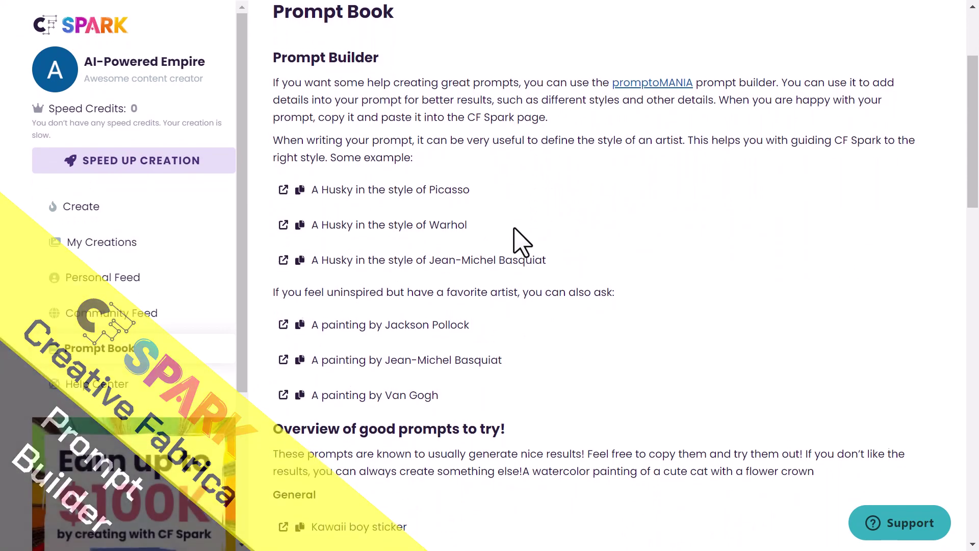
scroll(520, 241, down, 4)
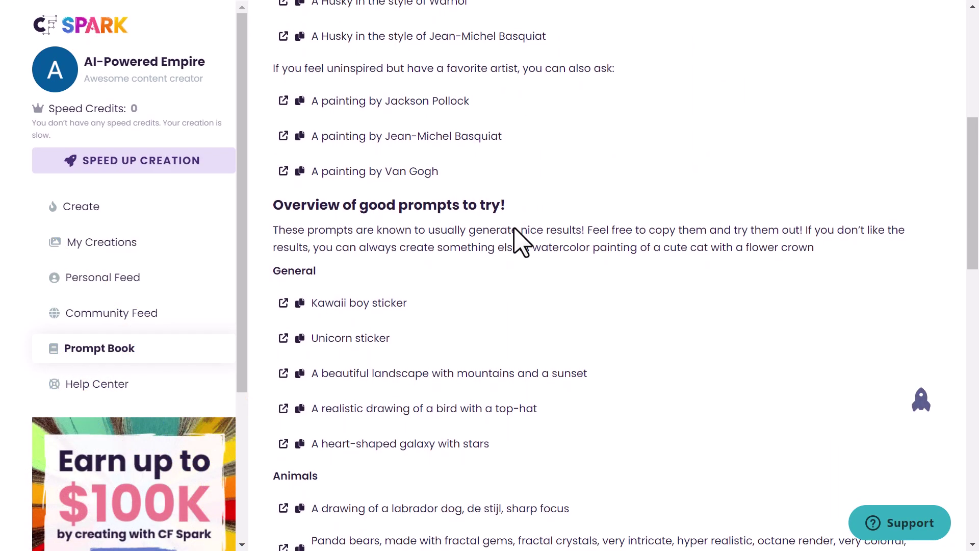
scroll(518, 235, down, 4)
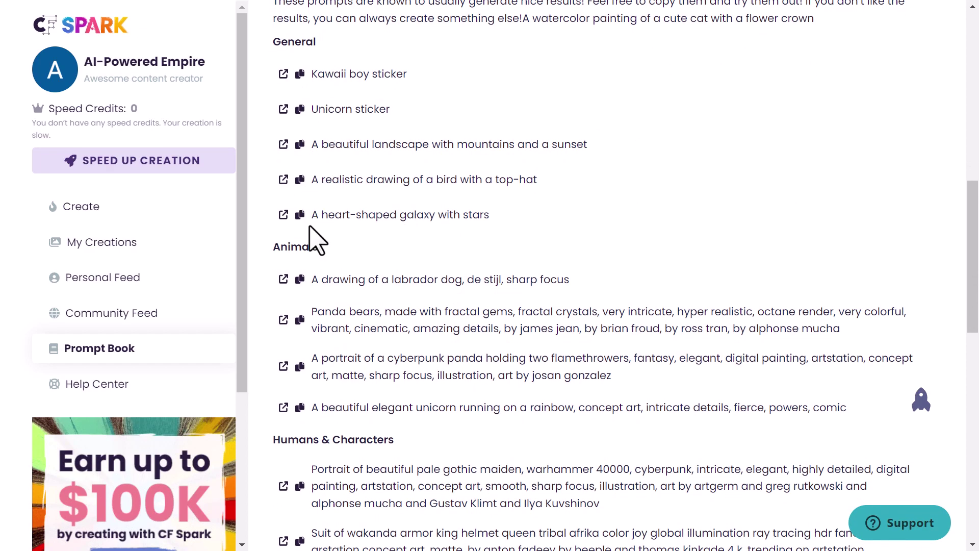
drag(317, 246, 272, 247)
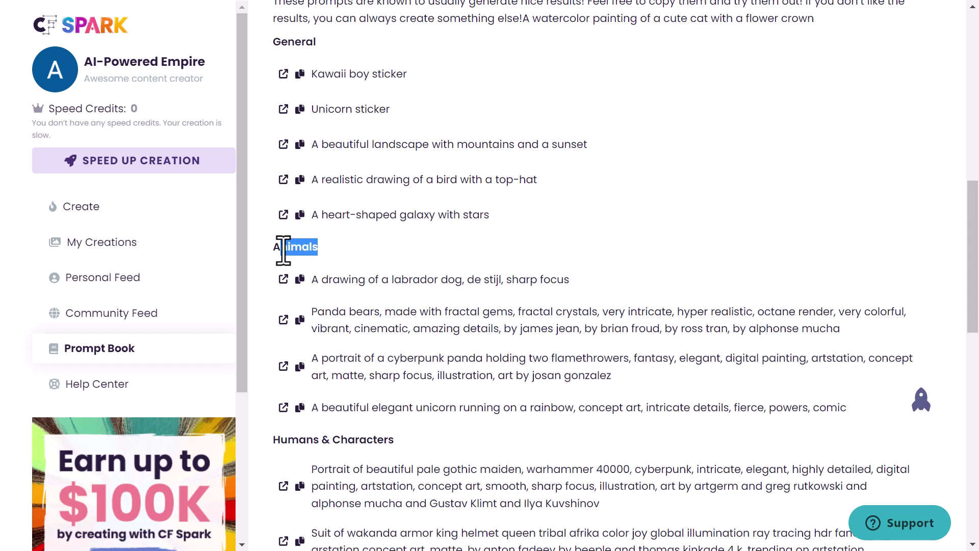
scroll(376, 236, down, 1)
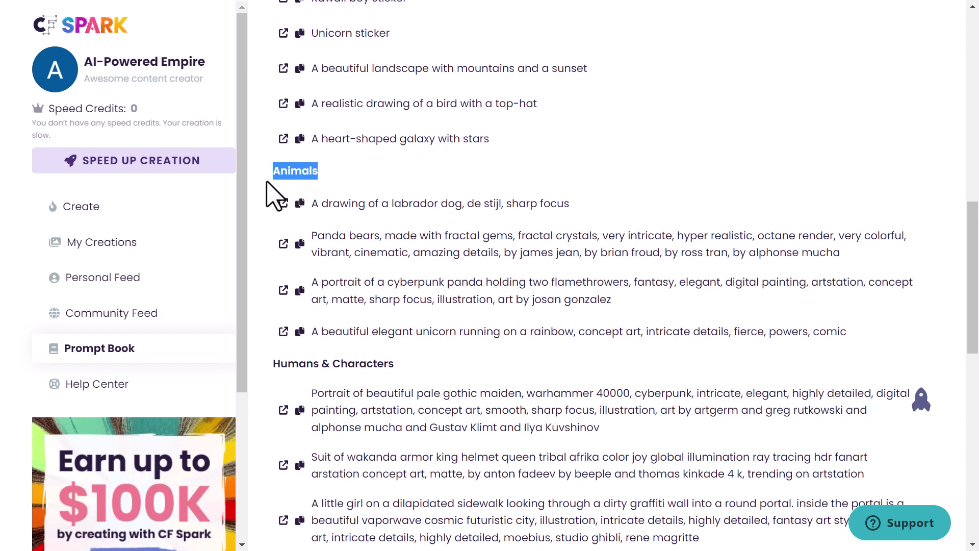
drag(856, 333, 300, 204)
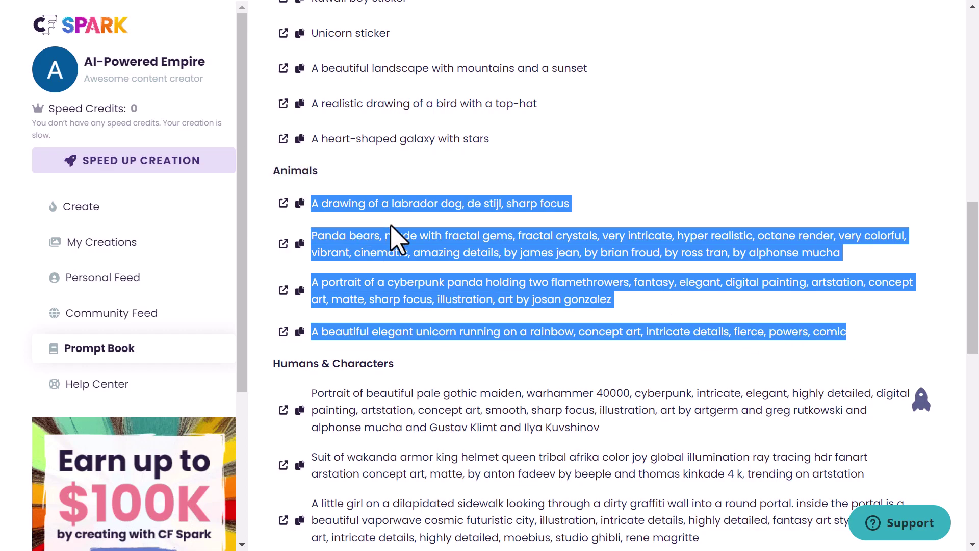
scroll(393, 236, down, 2)
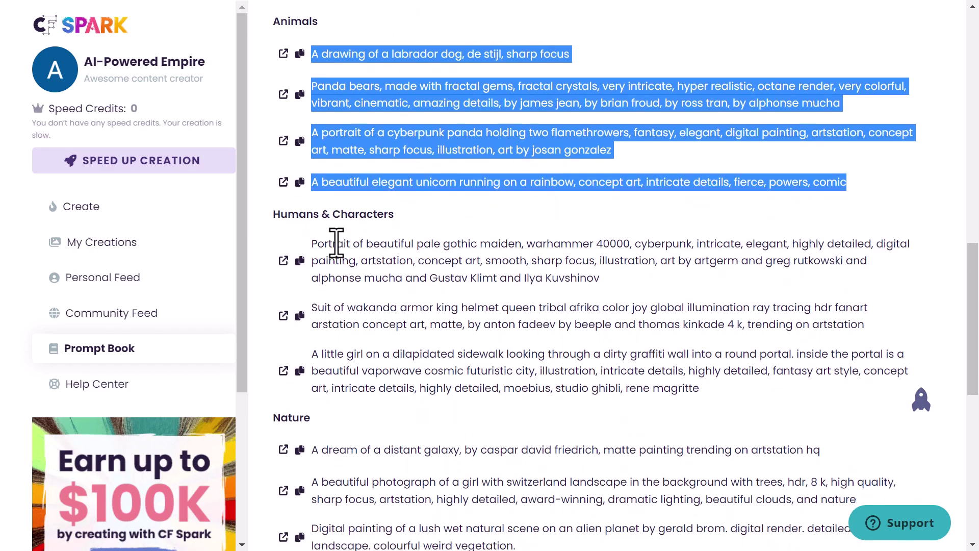
click(334, 245)
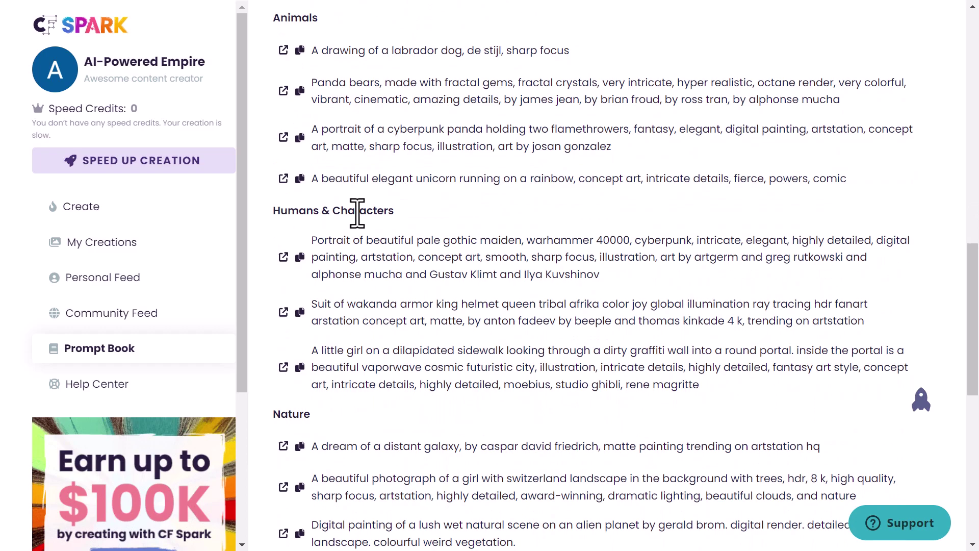
Scroll through the rest of the Prompt Book's example prompts and back up
scroll(656, 313, down, 2)
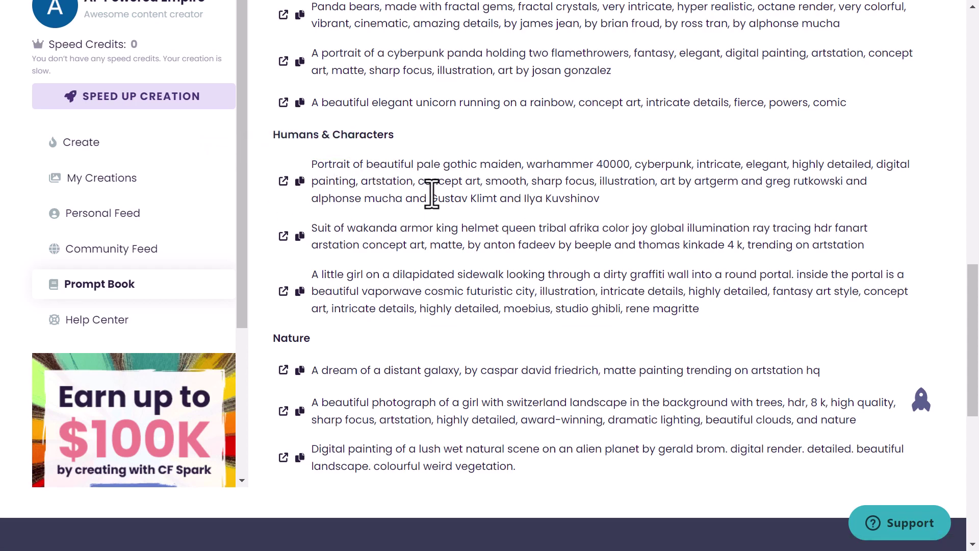
scroll(432, 194, down, 2)
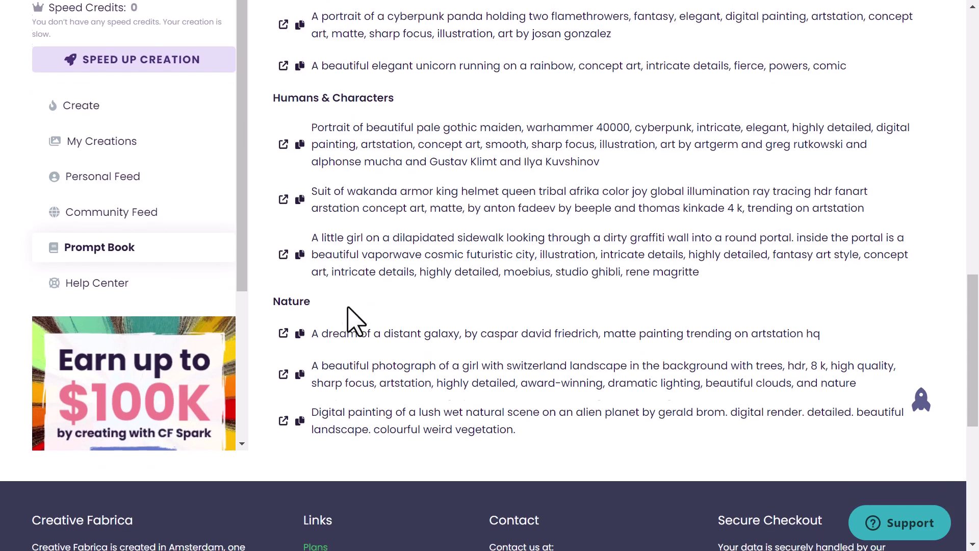
scroll(365, 280, up, 5)
scroll(432, 295, up, 3)
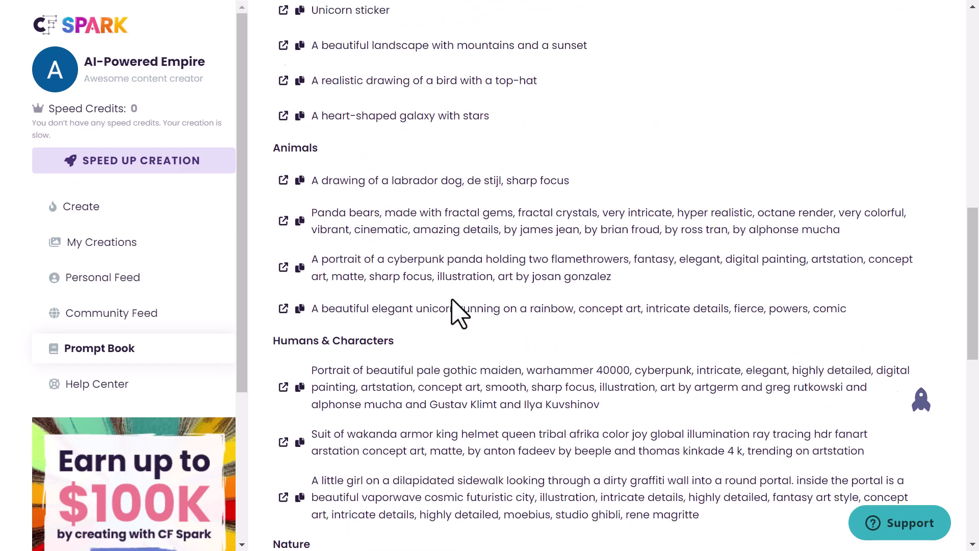
scroll(486, 289, up, 6)
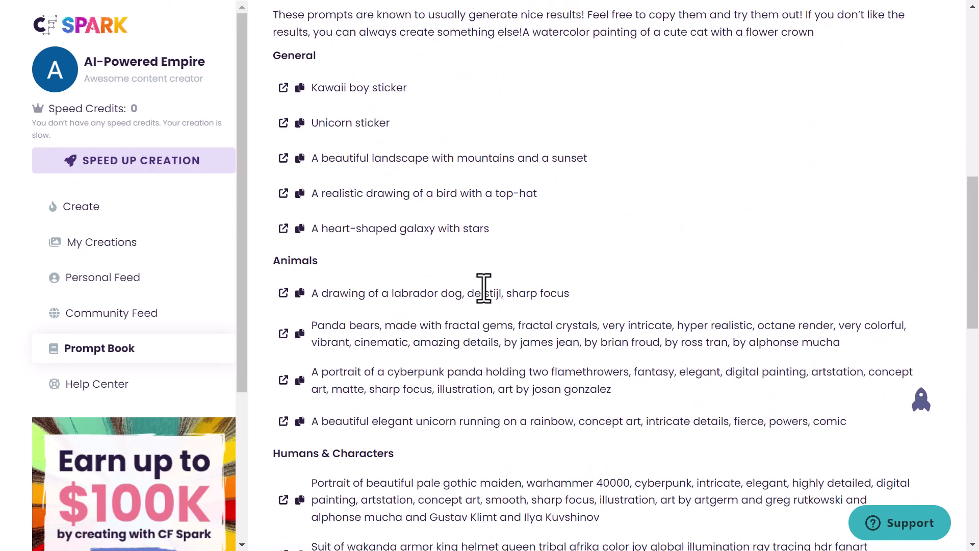
scroll(485, 288, up, 3)
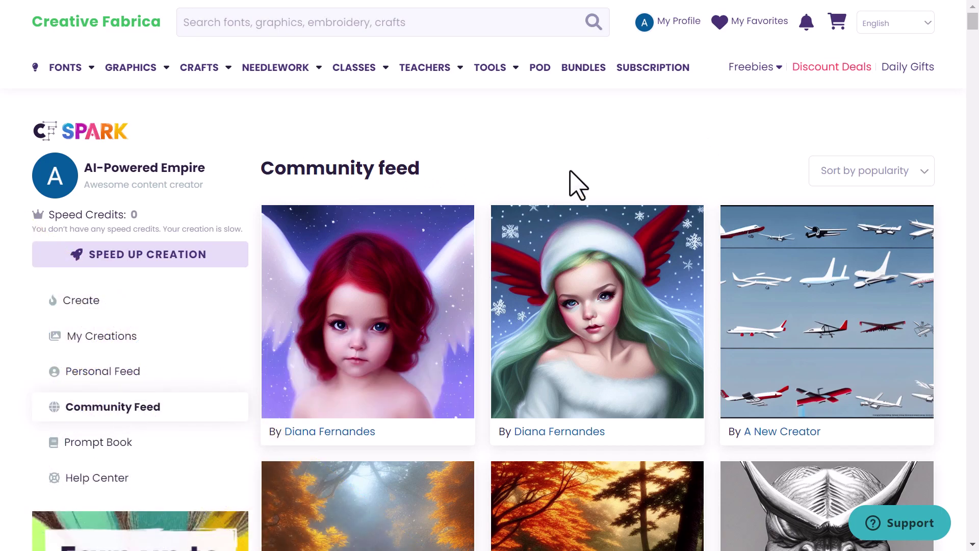
Send the autumn forest community image's 'autumn Visual, by Makoto Shinkai…' prompt to Create
scroll(566, 168, down, 1)
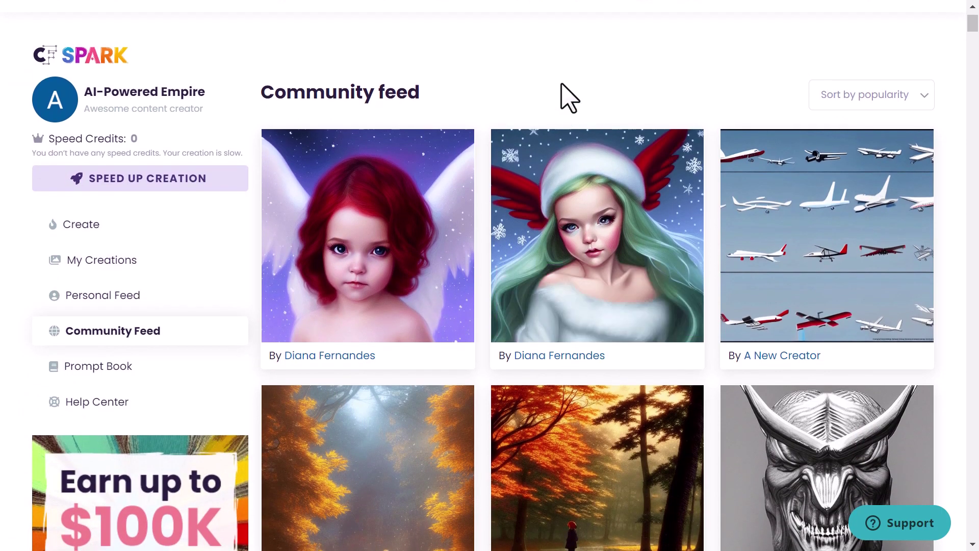
scroll(645, 95, down, 1)
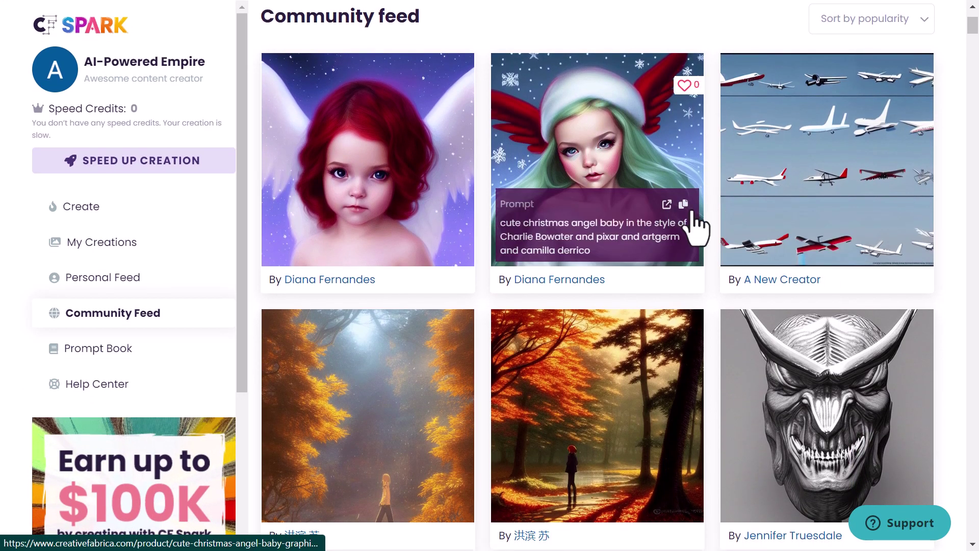
scroll(699, 215, down, 1)
scroll(713, 224, down, 4)
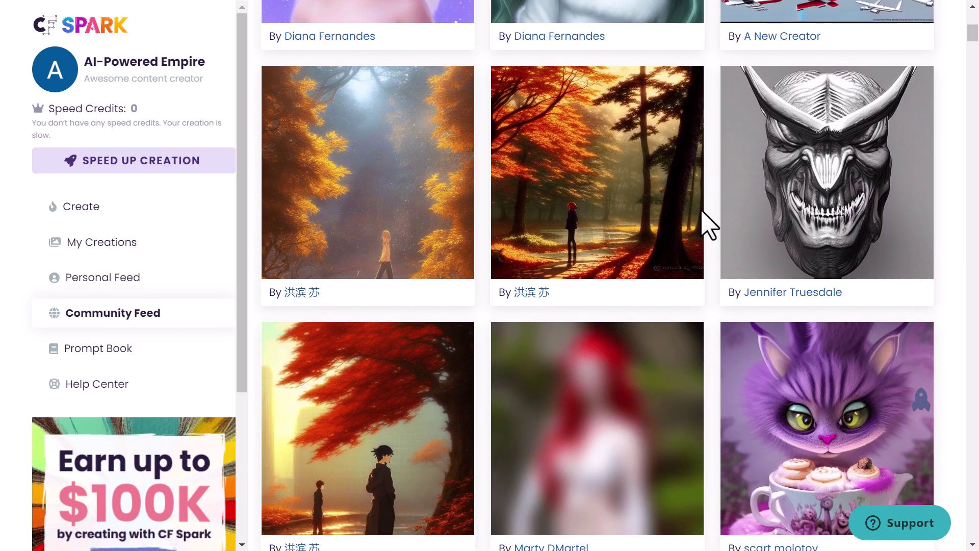
scroll(706, 176, up, 1)
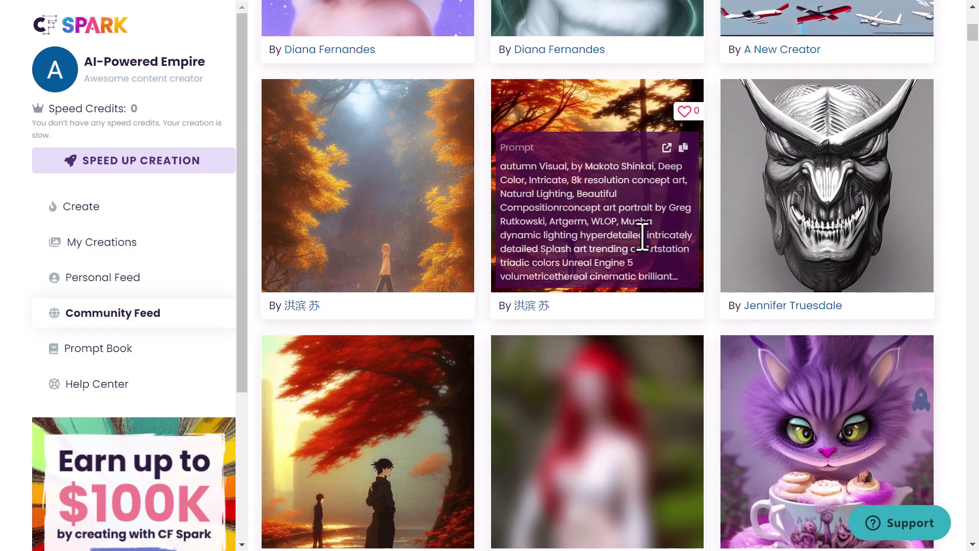
click(667, 149)
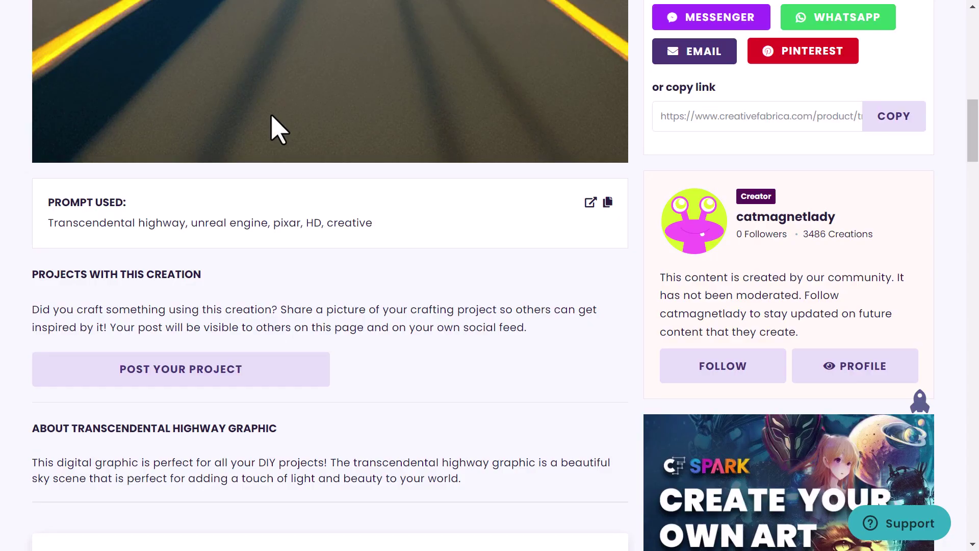
Scroll up and down through the Creative Fabrica fantasy image gallery
scroll(535, 153, up, 15)
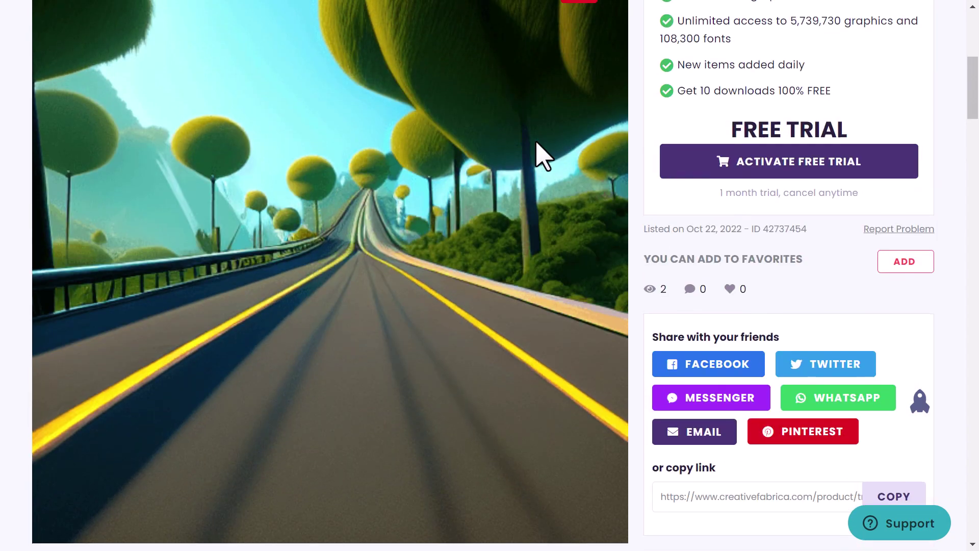
scroll(563, 192, down, 10)
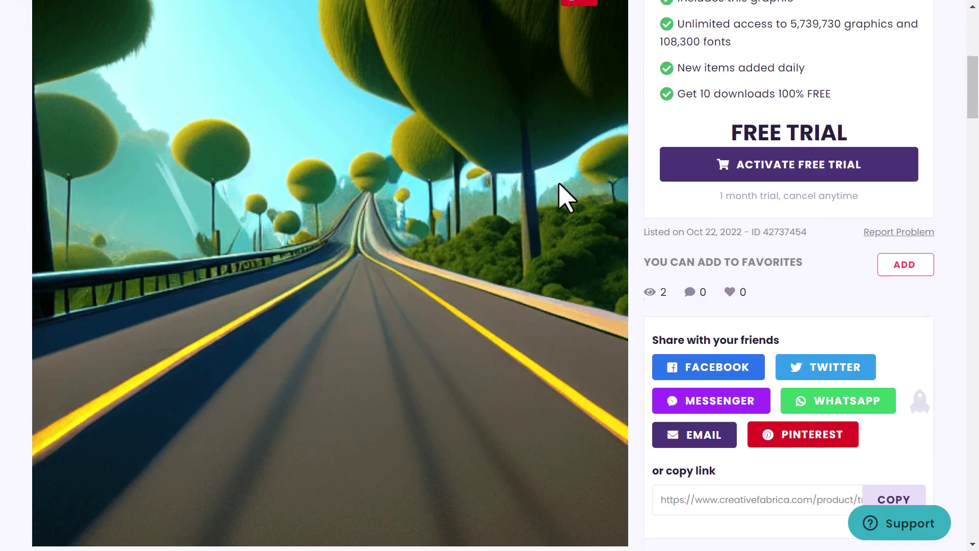
scroll(562, 177, down, 20)
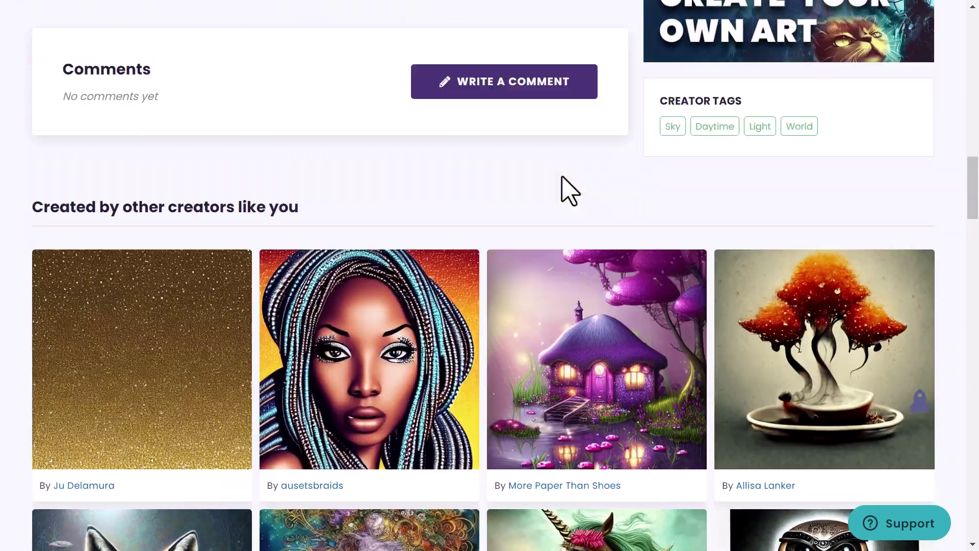
scroll(561, 179, up, 3)
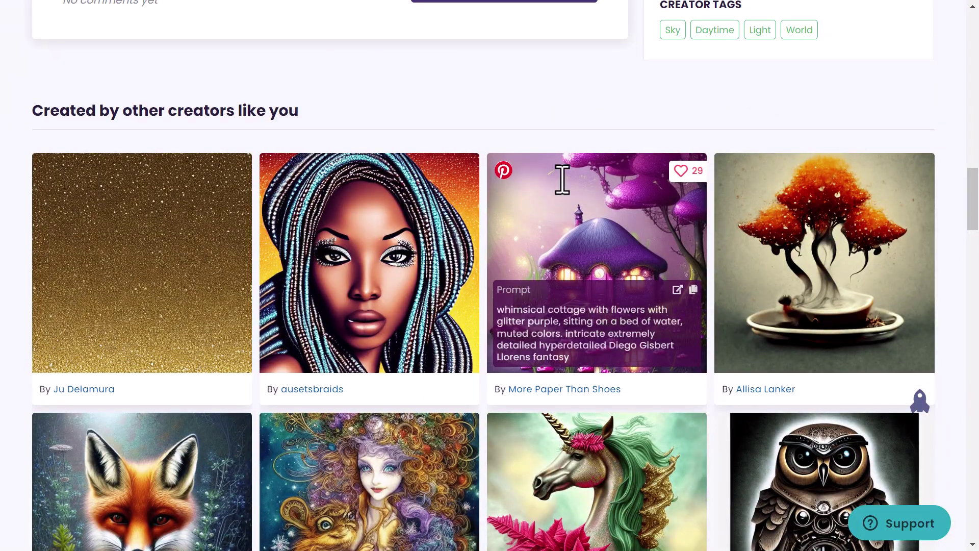
scroll(560, 181, down, 3)
scroll(563, 193, down, 12)
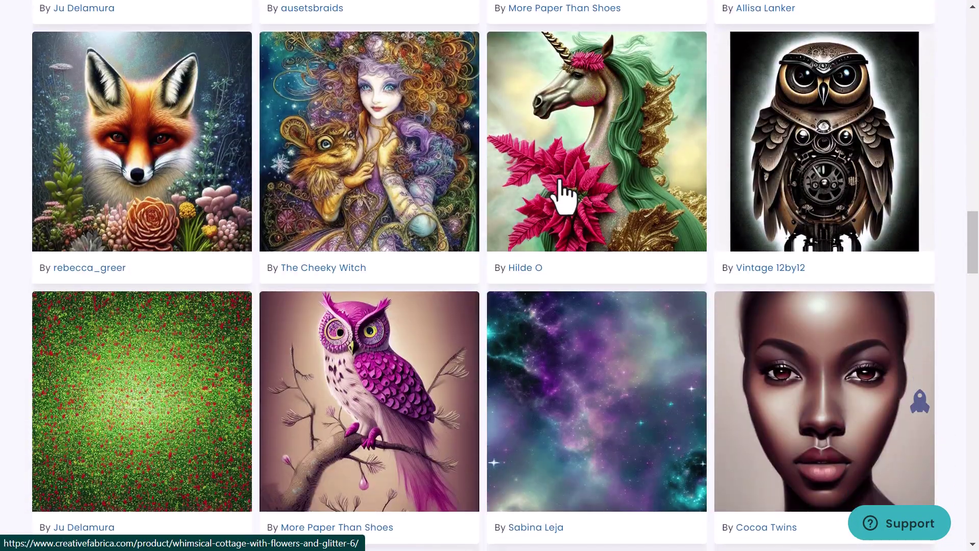
scroll(563, 194, down, 13)
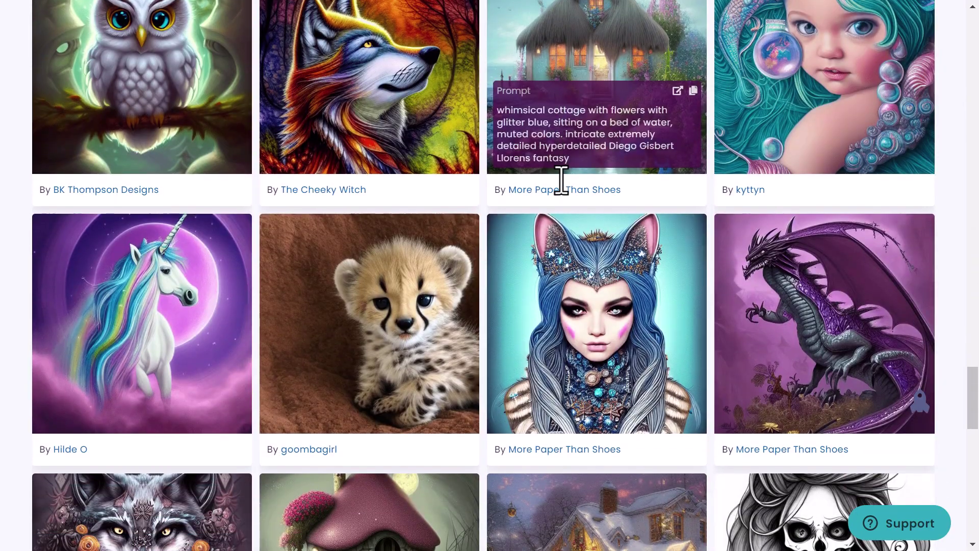
Return to the Cute Adorable Fantasy Kitten graphic page and scroll down through it
key(alt+Left)
scroll(561, 195, down, 6)
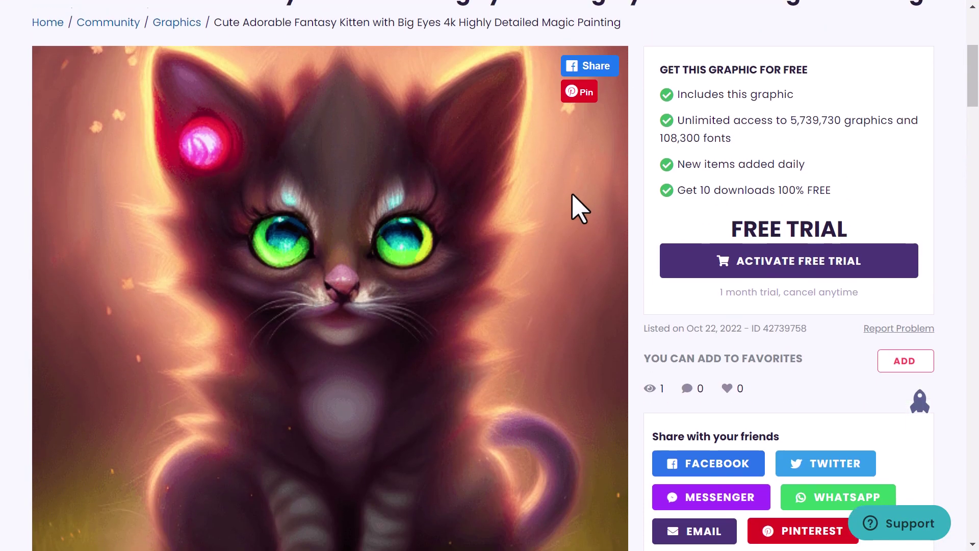
scroll(122, 183, up, 4)
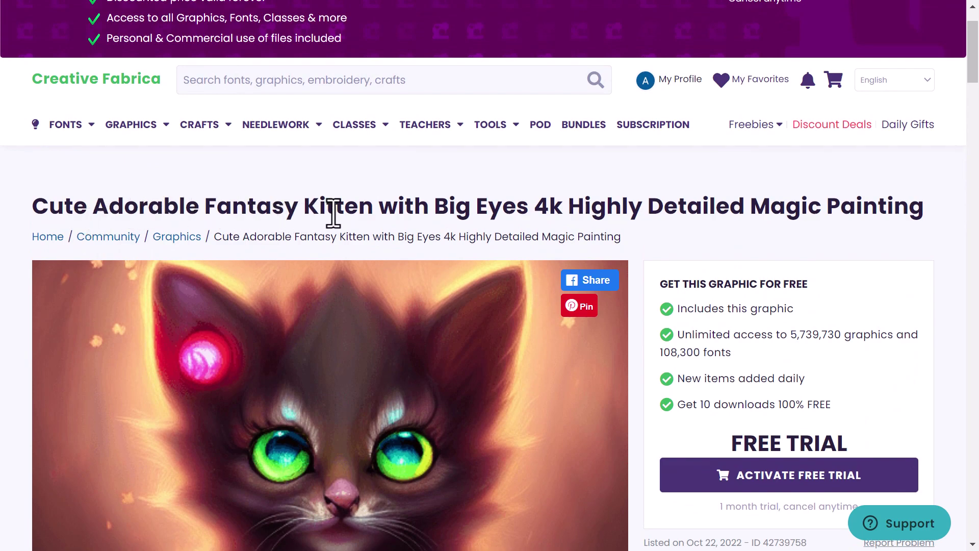
scroll(332, 204, down, 1)
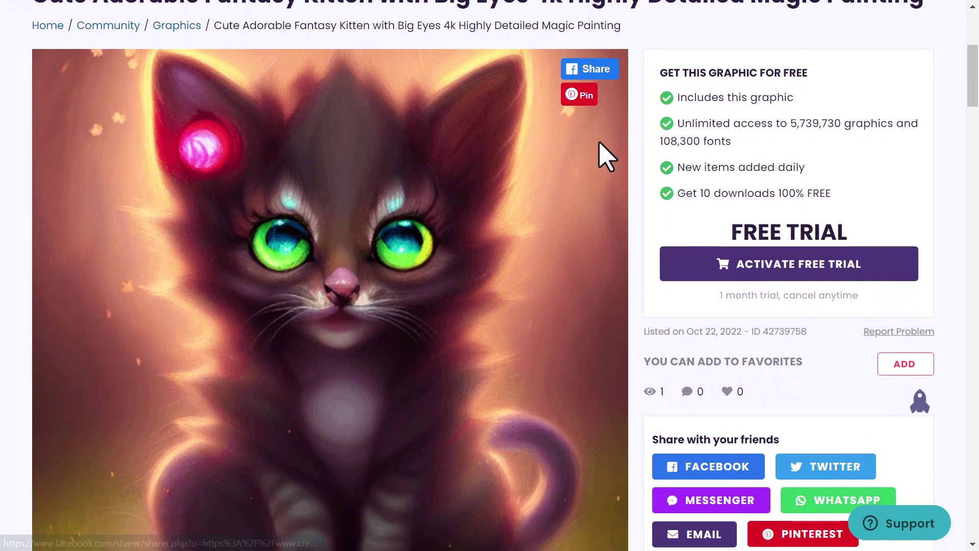
scroll(612, 151, down, 15)
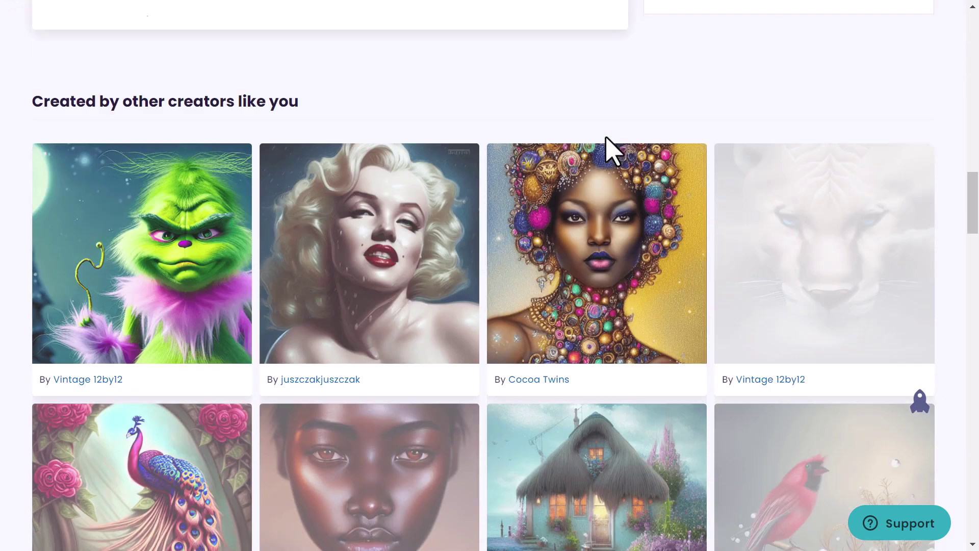
scroll(611, 151, down, 8)
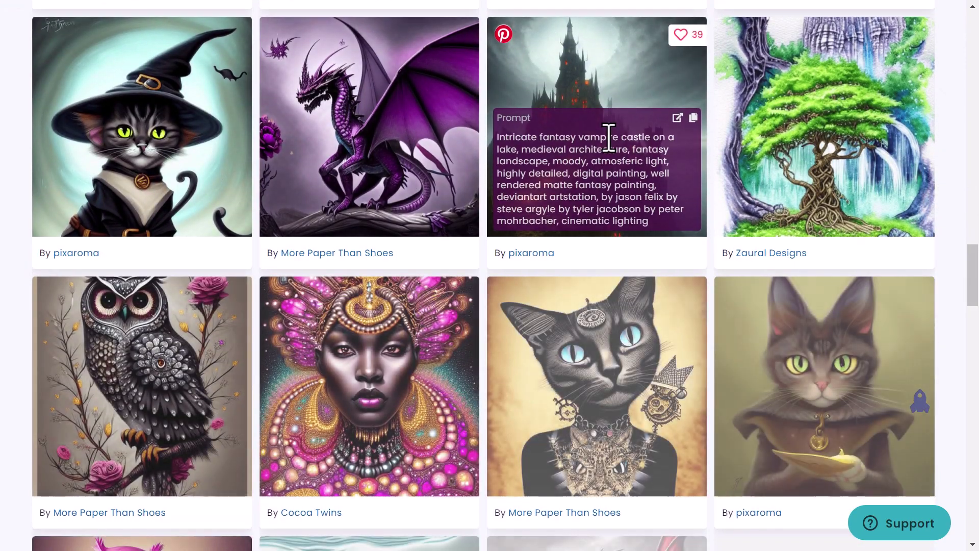
scroll(609, 137, down, 6)
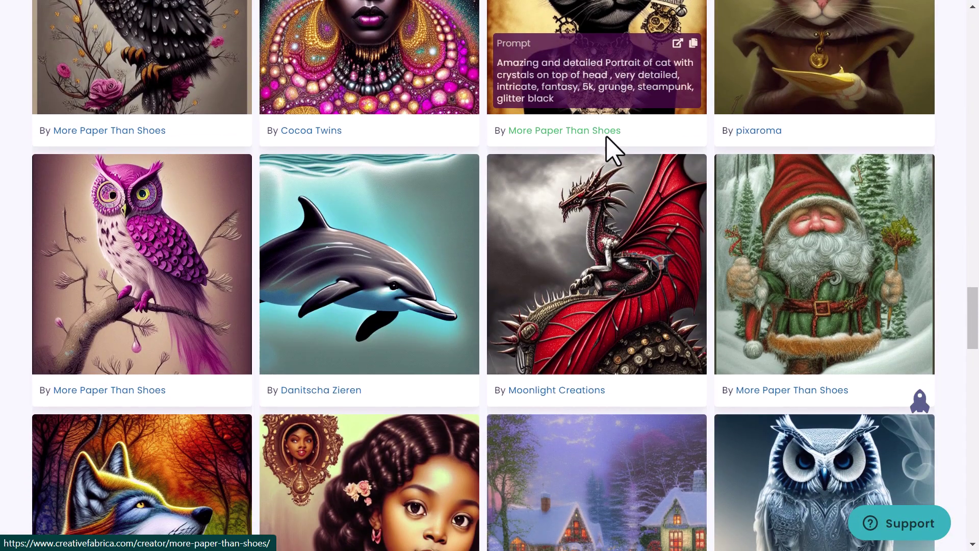
Jump to the top of the mouse graphic page and scroll down its details
key(Home)
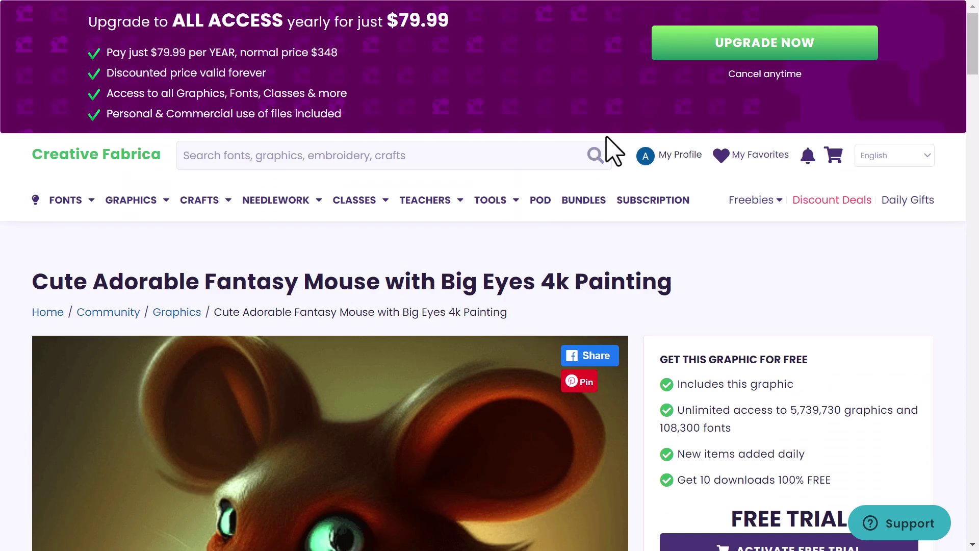
scroll(516, 260, down, 4)
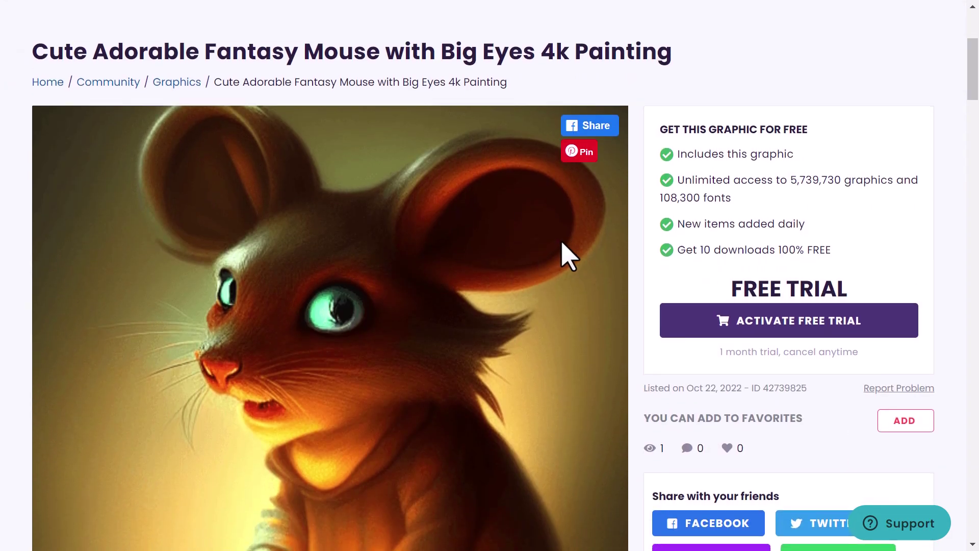
scroll(566, 253, down, 20)
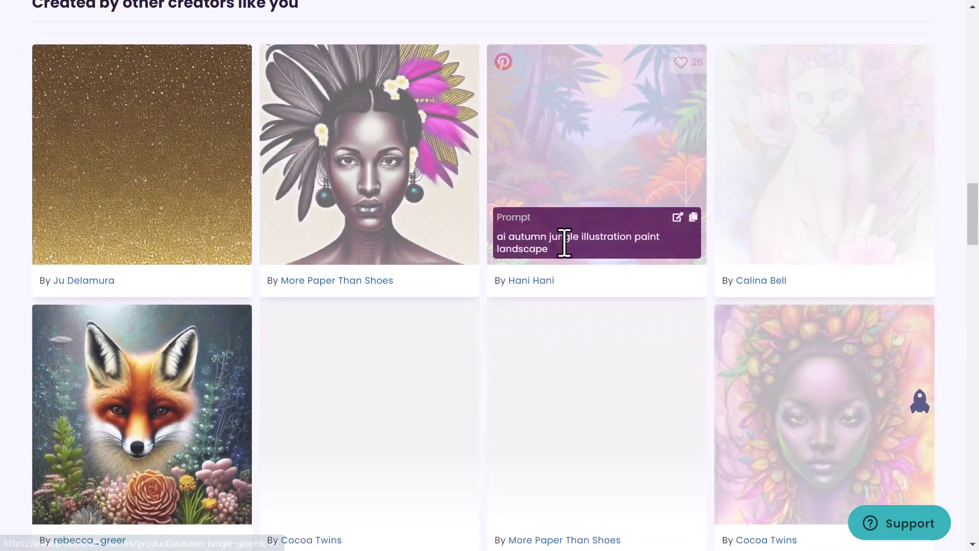
scroll(685, 290, down, 4)
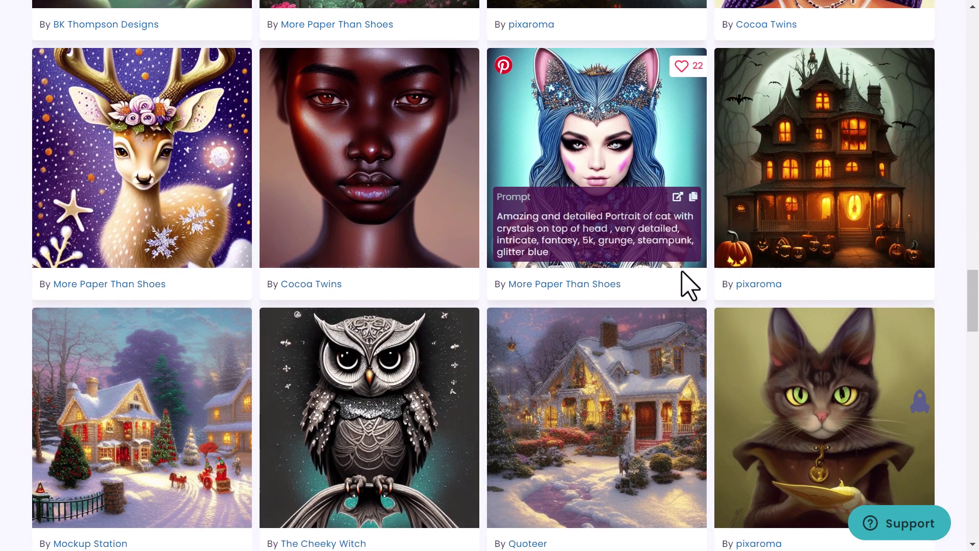
Jump to the top of the dragon graphic page and scroll through it and the creator gallery
key(Home)
scroll(669, 281, down, 5)
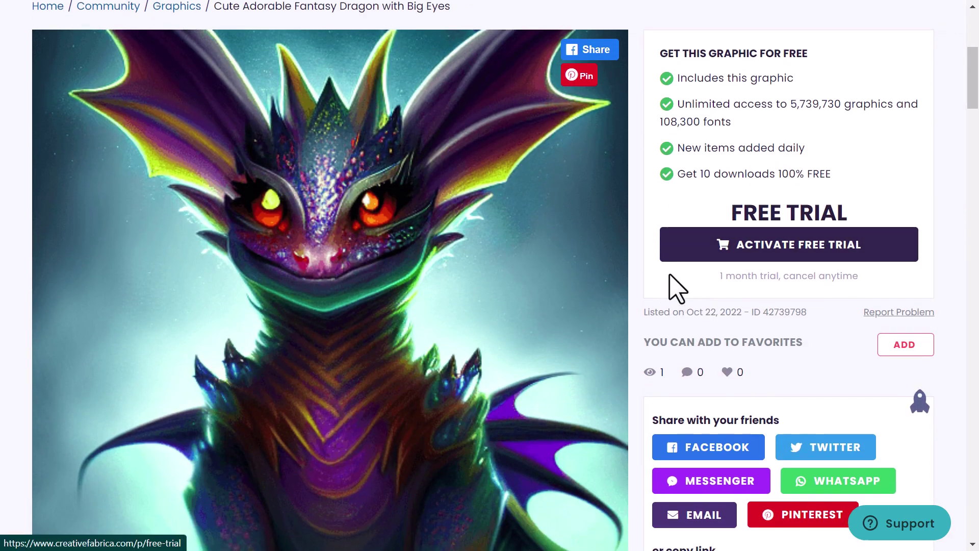
scroll(413, 327, up, 4)
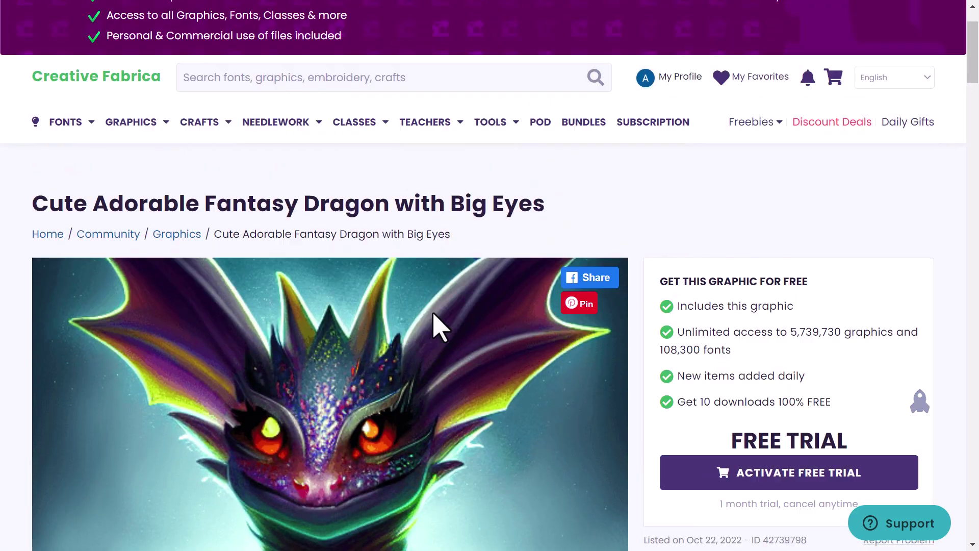
scroll(407, 322, down, 3)
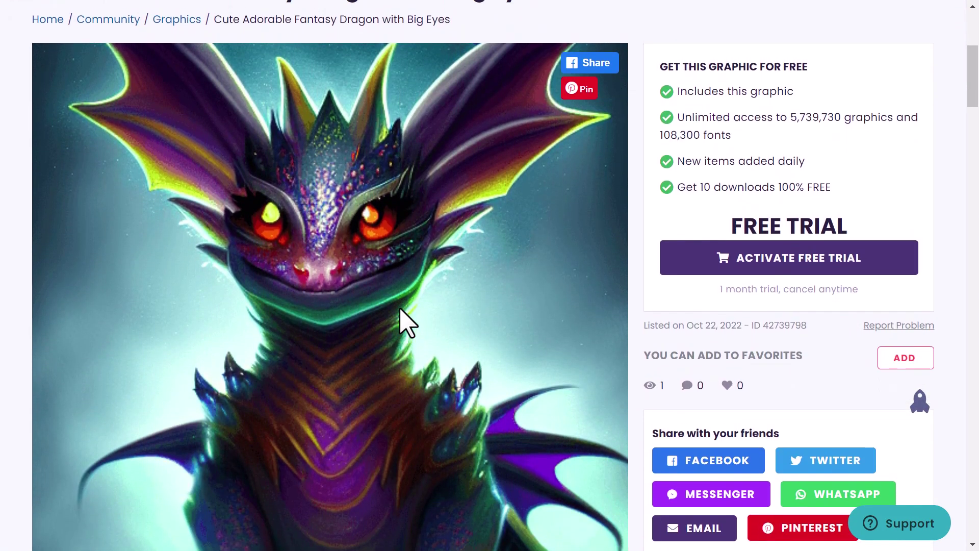
scroll(417, 312, down, 20)
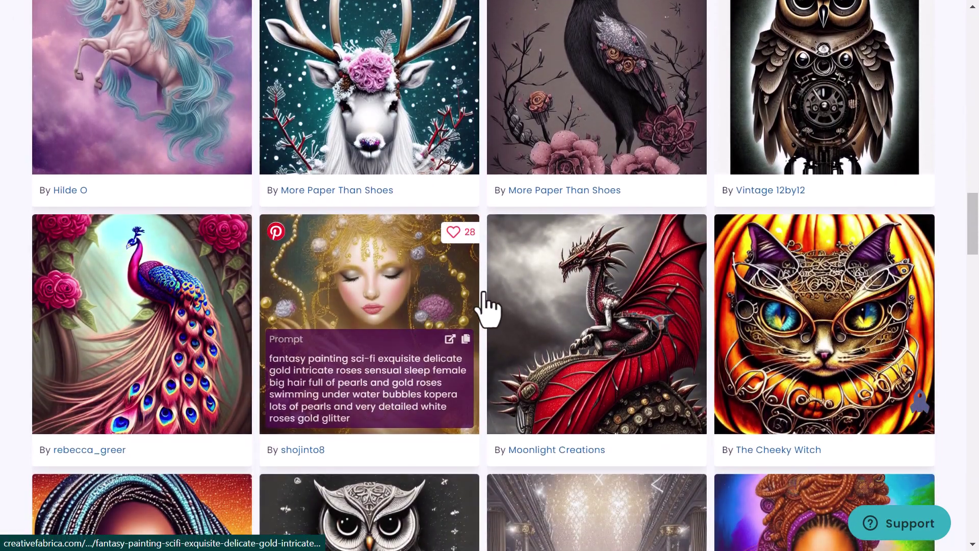
scroll(484, 306, down, 14)
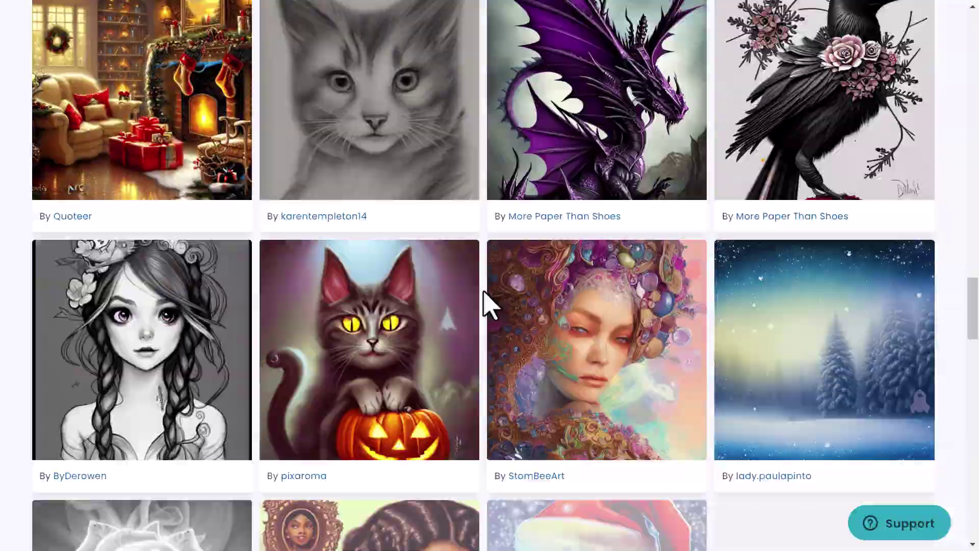
scroll(483, 292, down, 9)
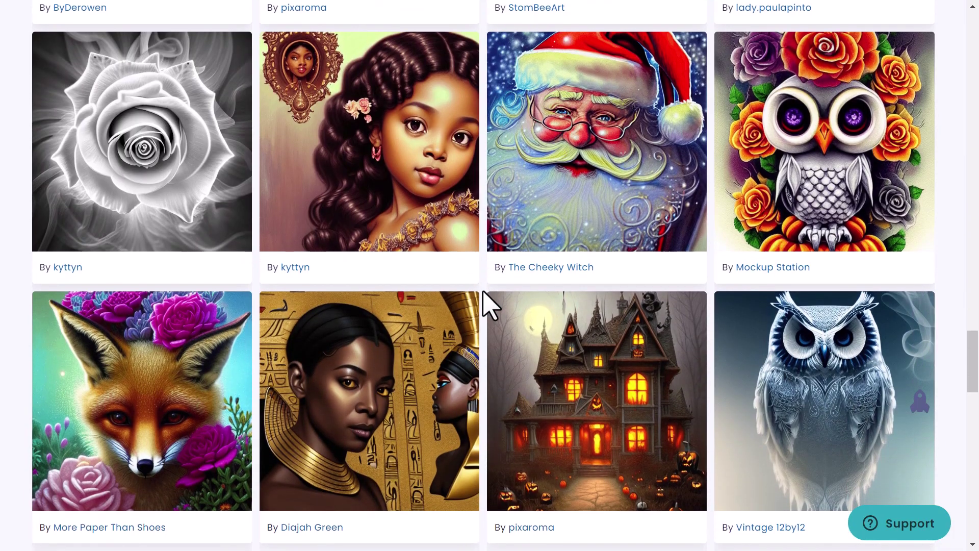
scroll(478, 297, down, 8)
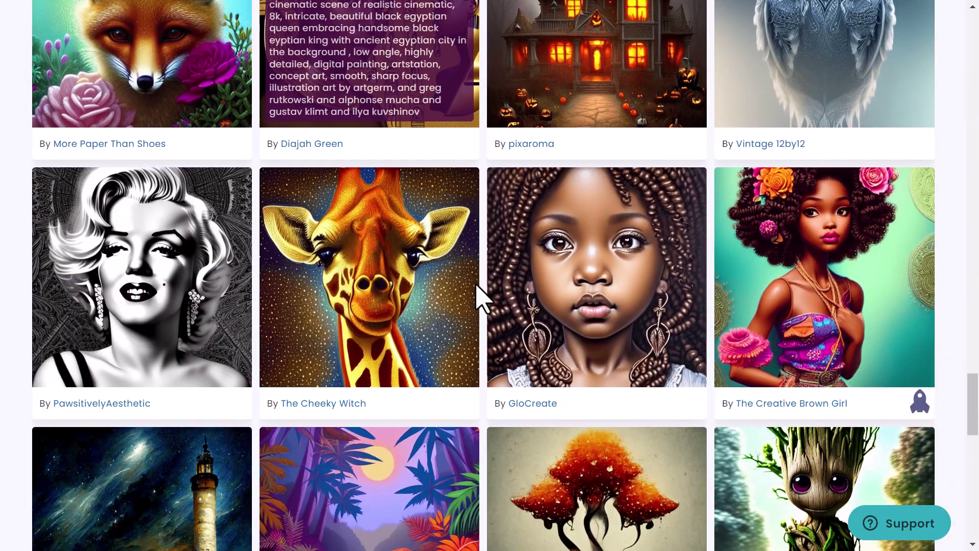
scroll(482, 298, down, 8)
scroll(502, 252, up, 2)
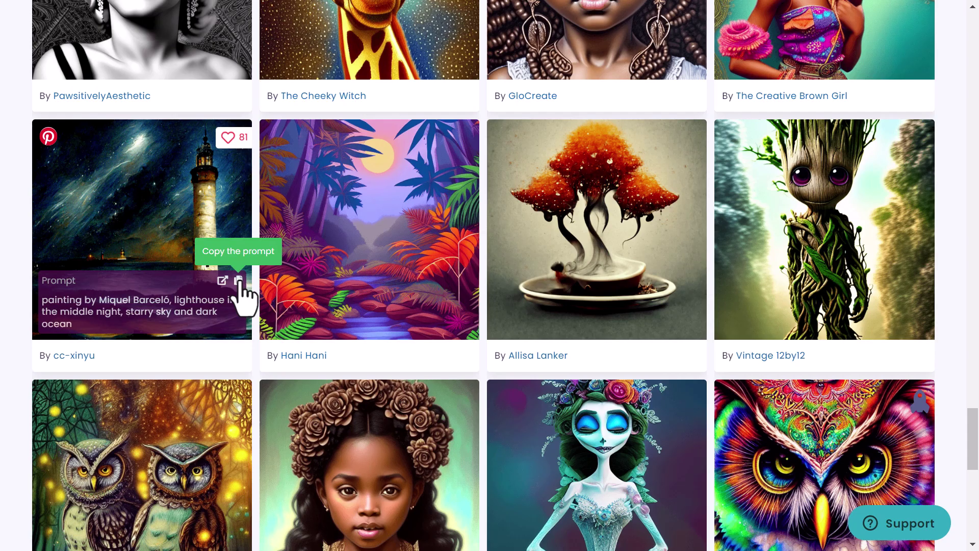
scroll(908, 357, down, 4)
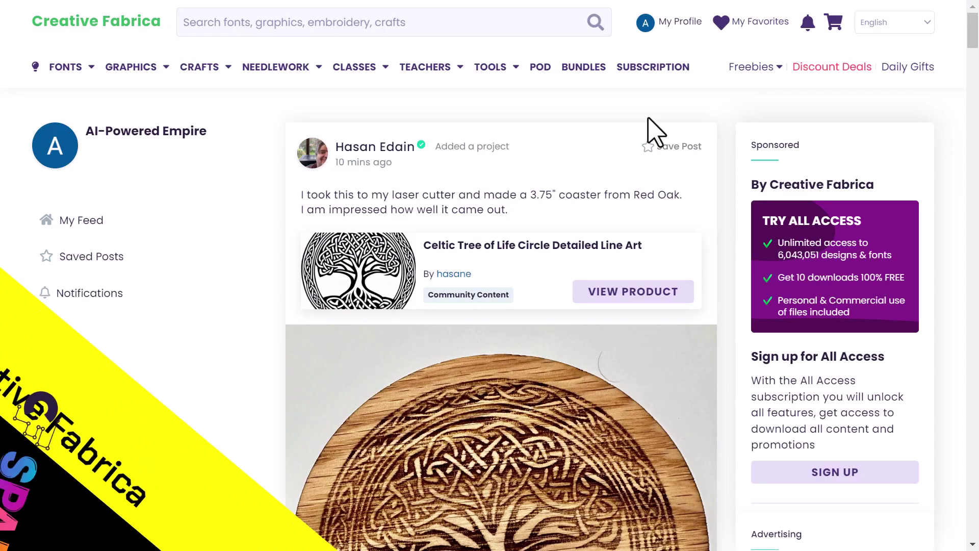
mouse_move(644, 31)
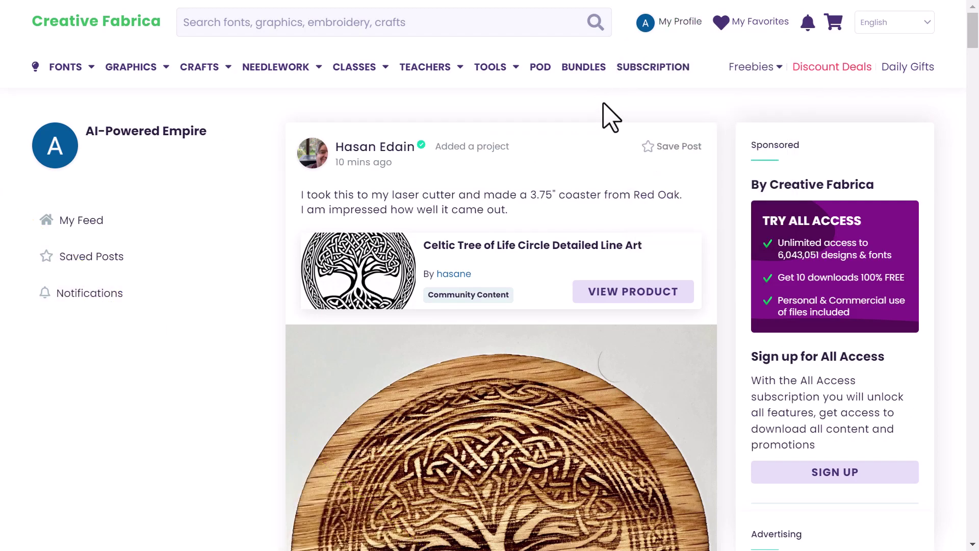
scroll(612, 120, down, 3)
scroll(649, 212, up, 3)
scroll(622, 196, down, 10)
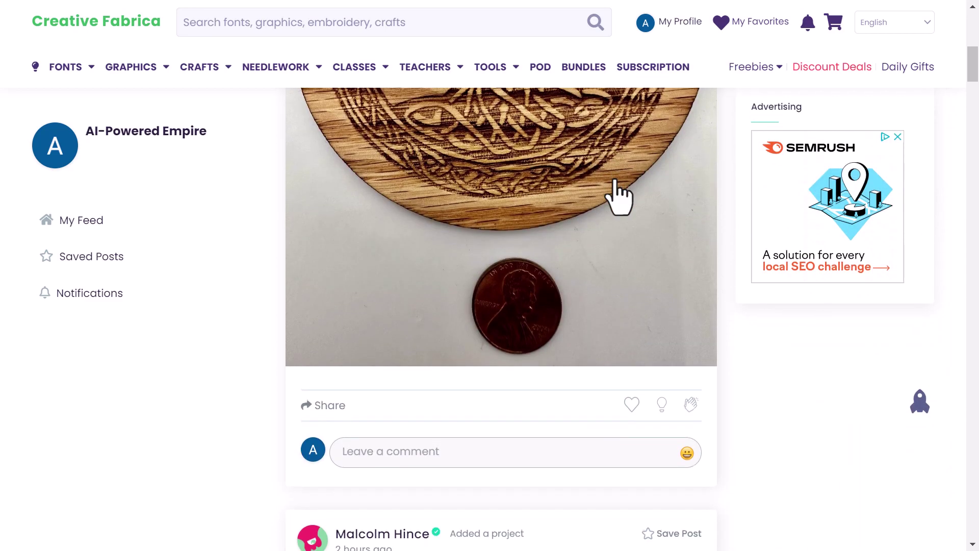
scroll(619, 195, down, 9)
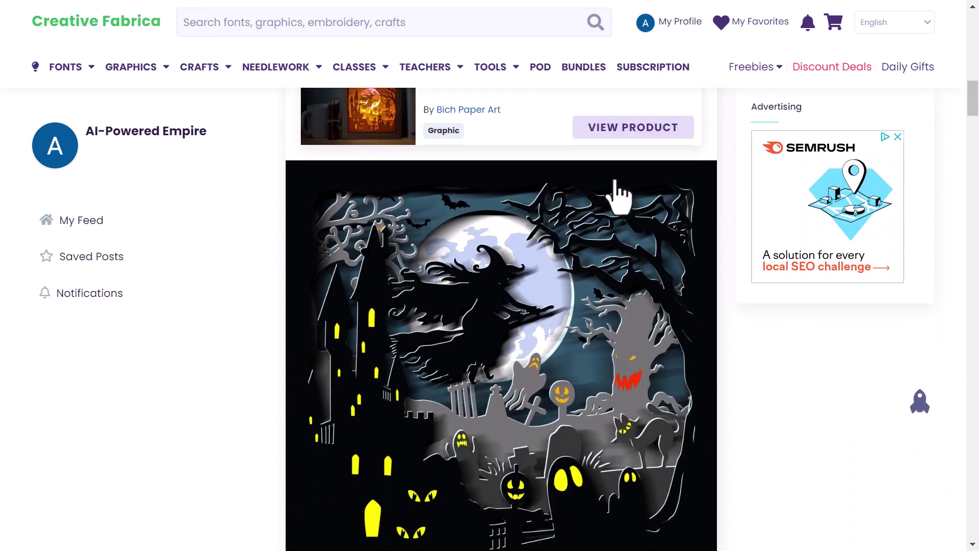
scroll(619, 195, down, 7)
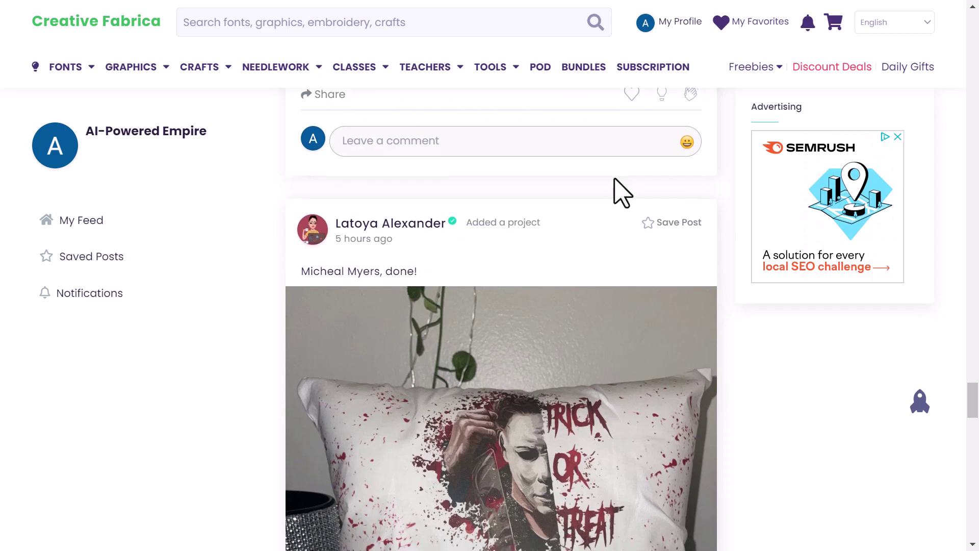
scroll(622, 193, down, 12)
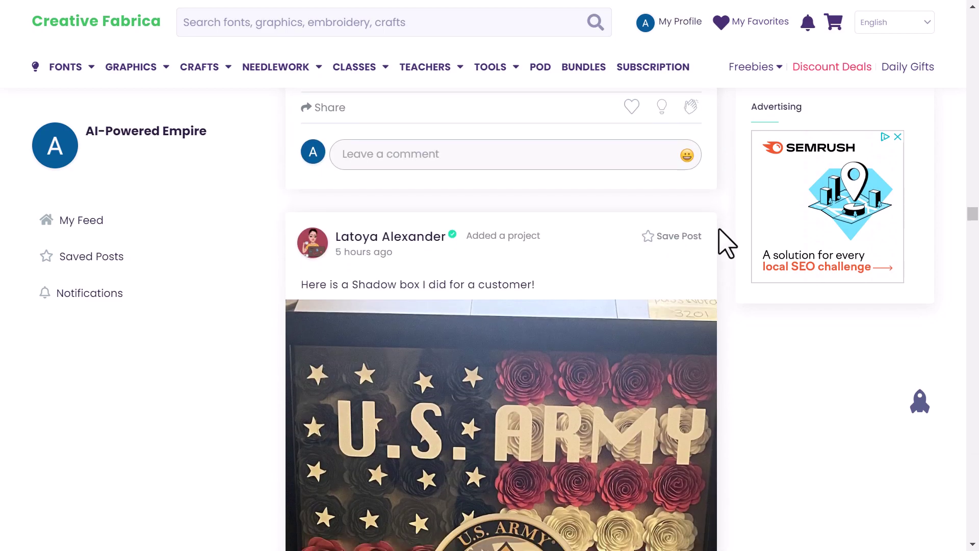
scroll(727, 243, down, 14)
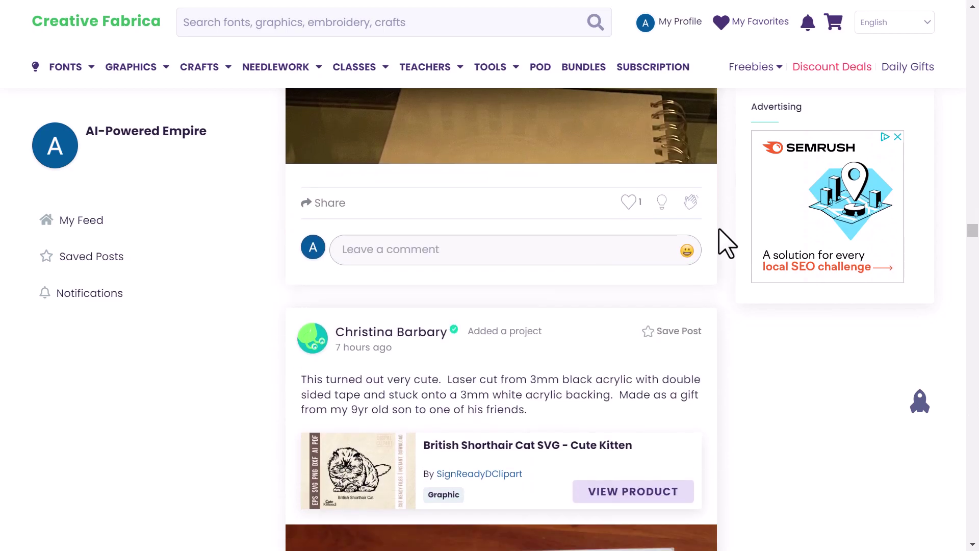
scroll(726, 243, down, 13)
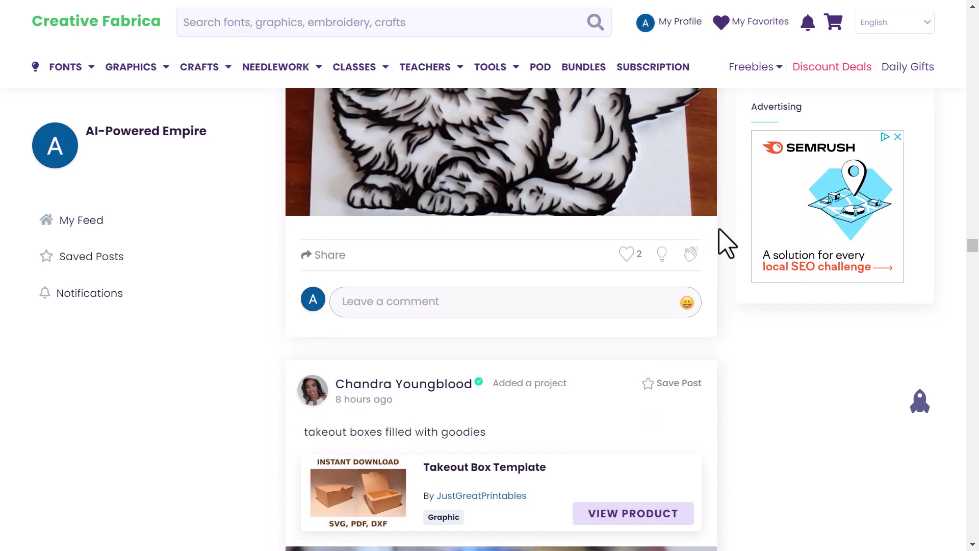
scroll(726, 243, down, 4)
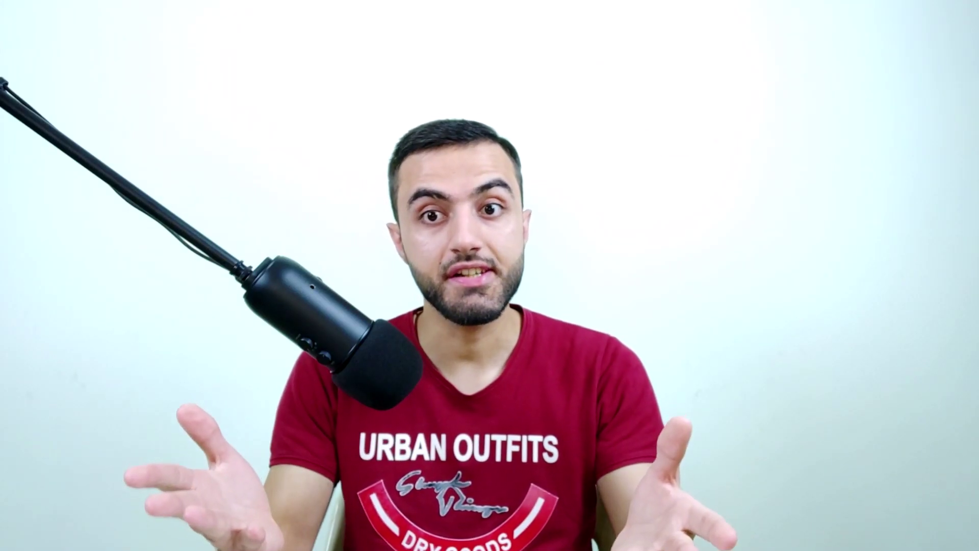